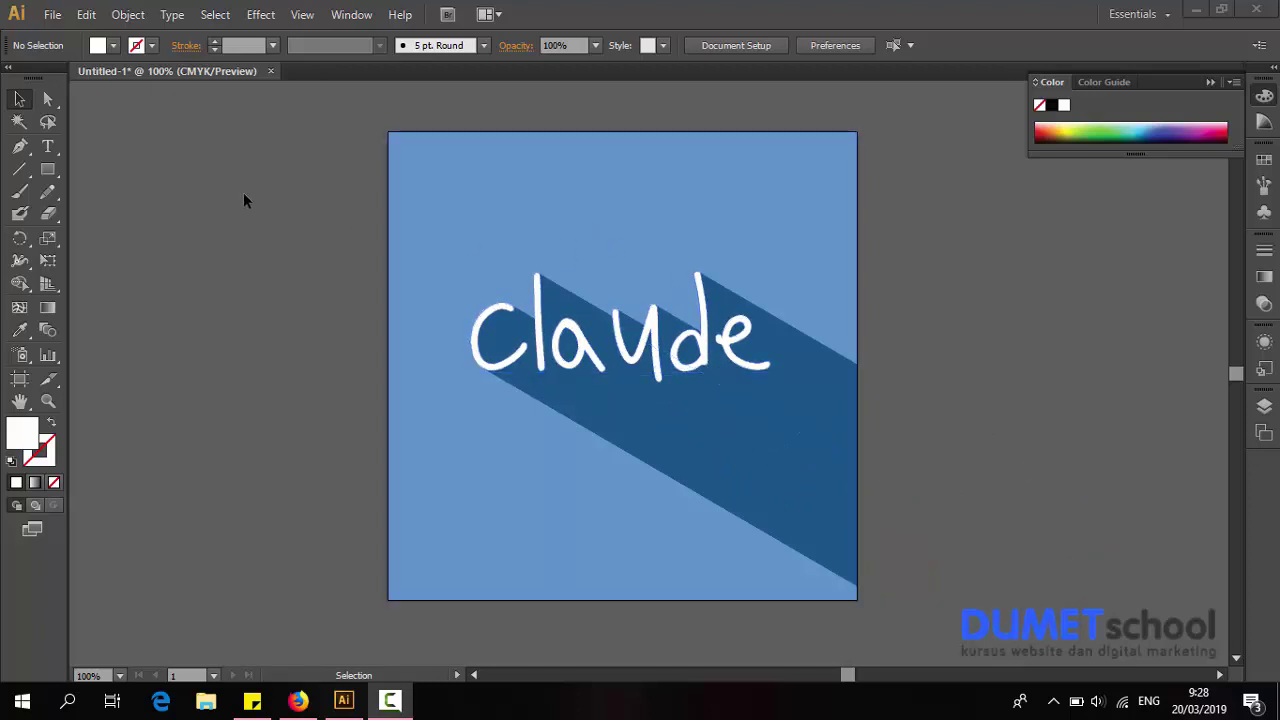
# Create a new 500 × 500 px document with a square artboard
pyautogui.click(50, 15)
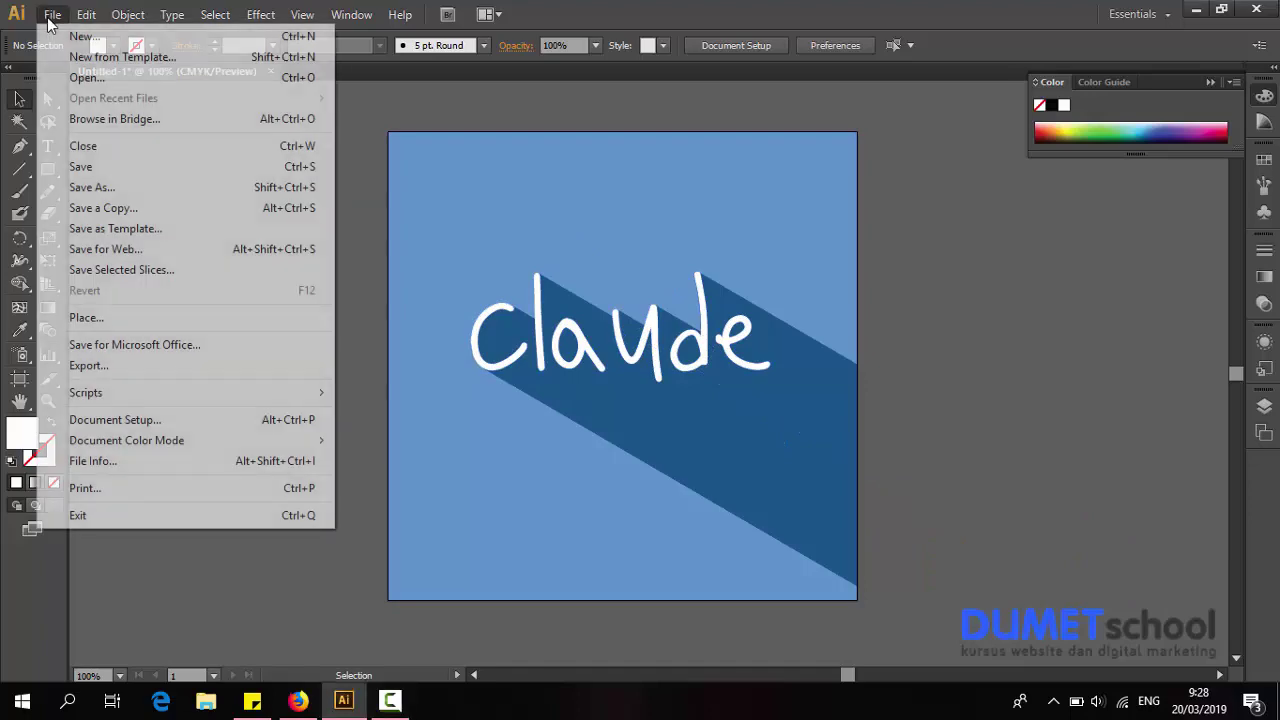
pyautogui.click(80, 39)
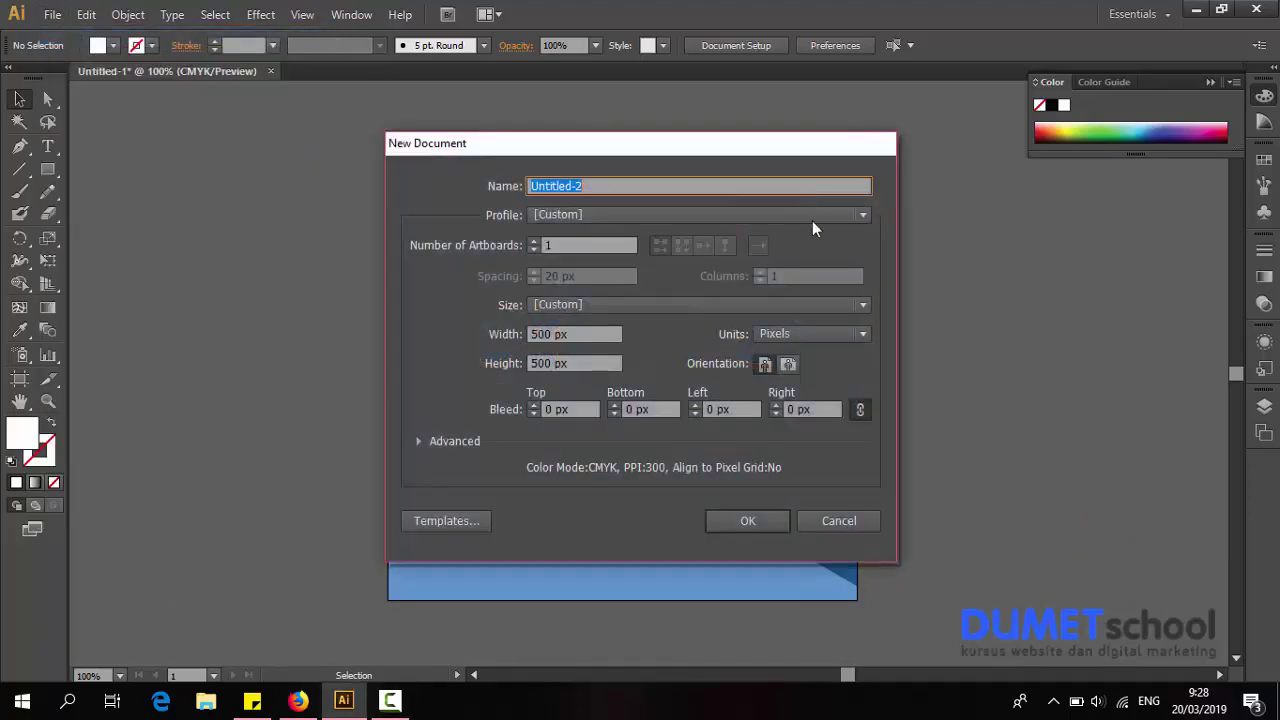
pyautogui.click(748, 518)
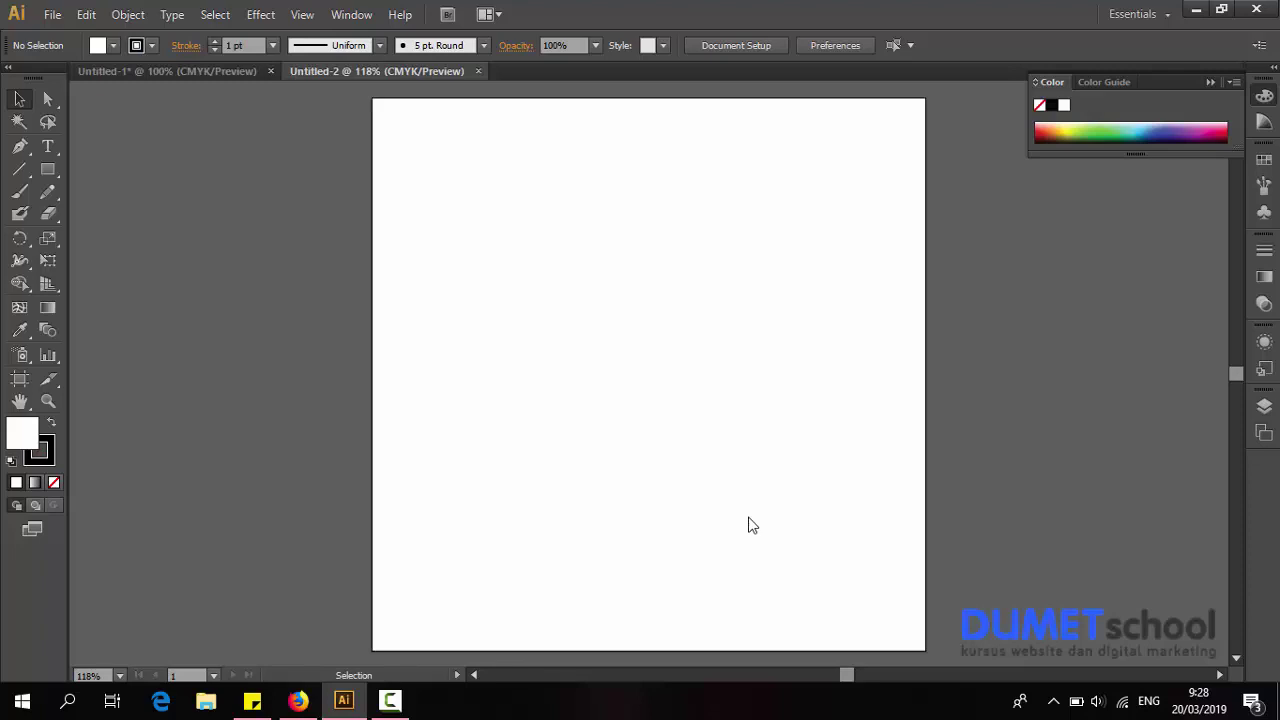
# Set the fill colour to blue #4493E2
pyautogui.doubleClick(25, 434)
pyautogui.moveTo(566, 246); pyautogui.dragTo(558, 271)
pyautogui.click(835, 237)
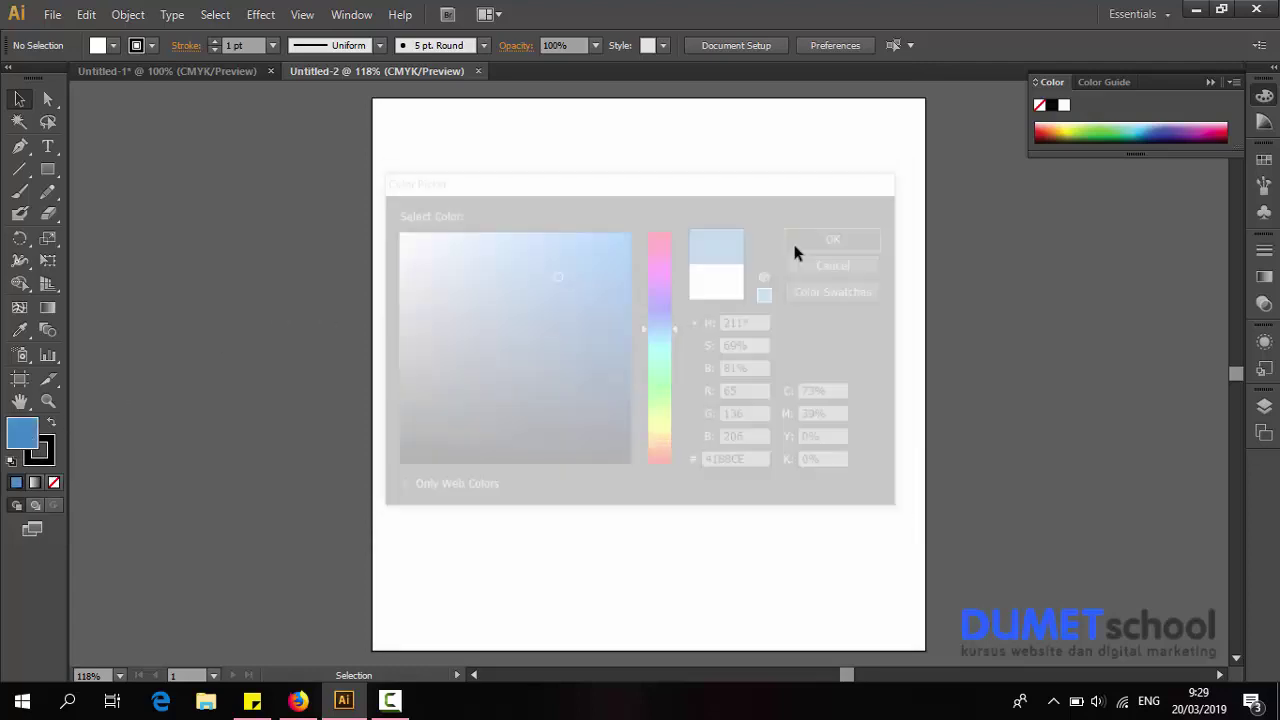
# Draw a blue rectangle covering the whole 500 px artboard, then deselect it
pyautogui.click(47, 169)
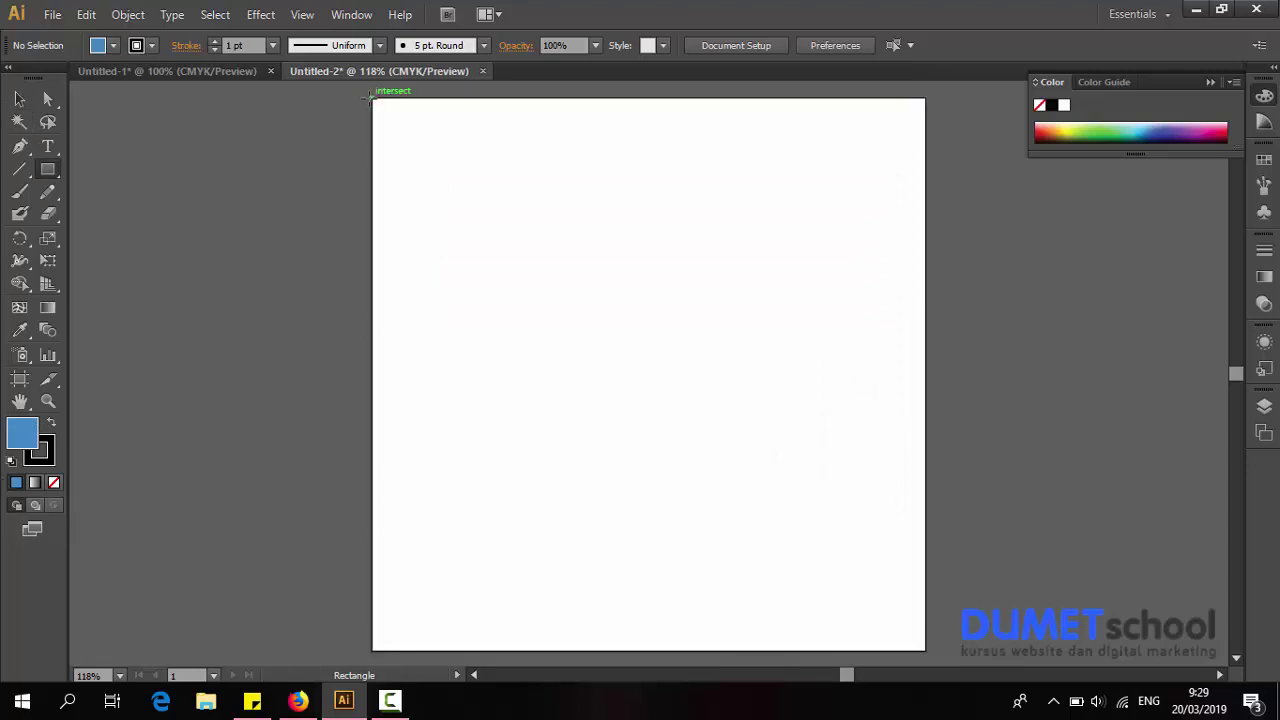
pyautogui.moveTo(373, 98)
pyautogui.mouseDown()
pyautogui.moveTo(500, 245)
pyautogui.moveTo(921, 647)
pyautogui.mouseUp()
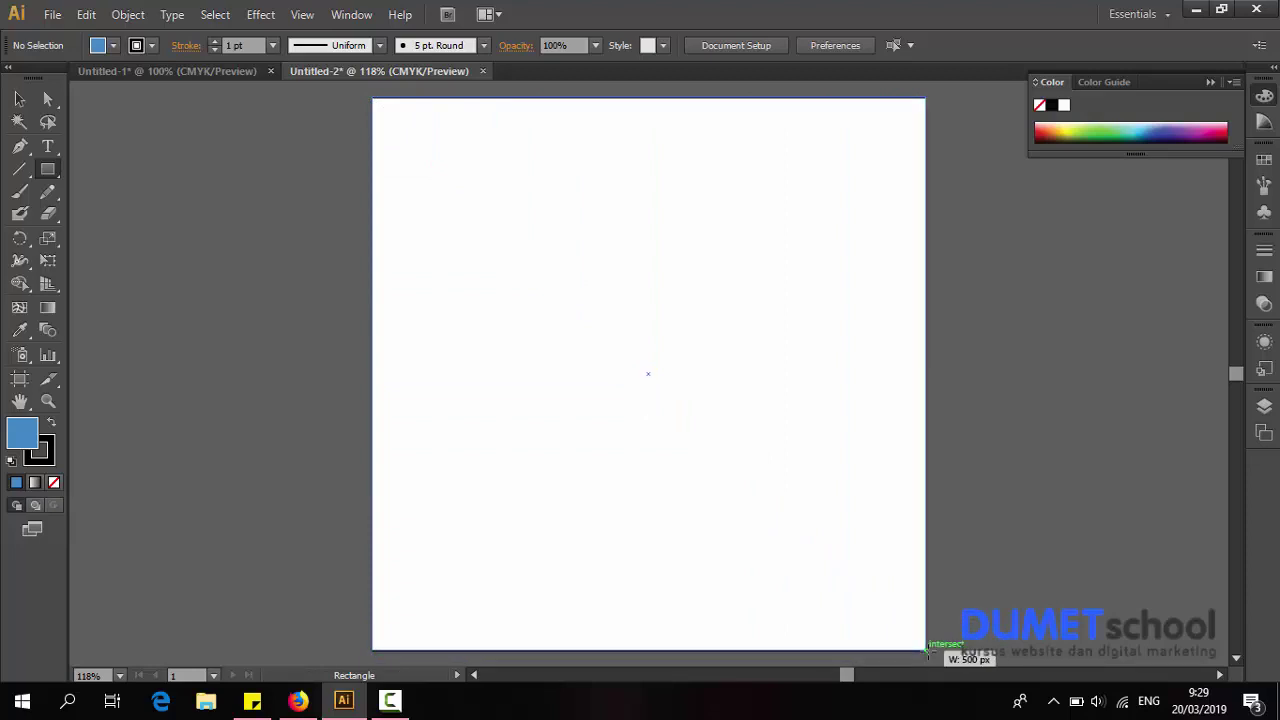
pyautogui.moveTo(921, 647); pyautogui.dragTo(928, 650)
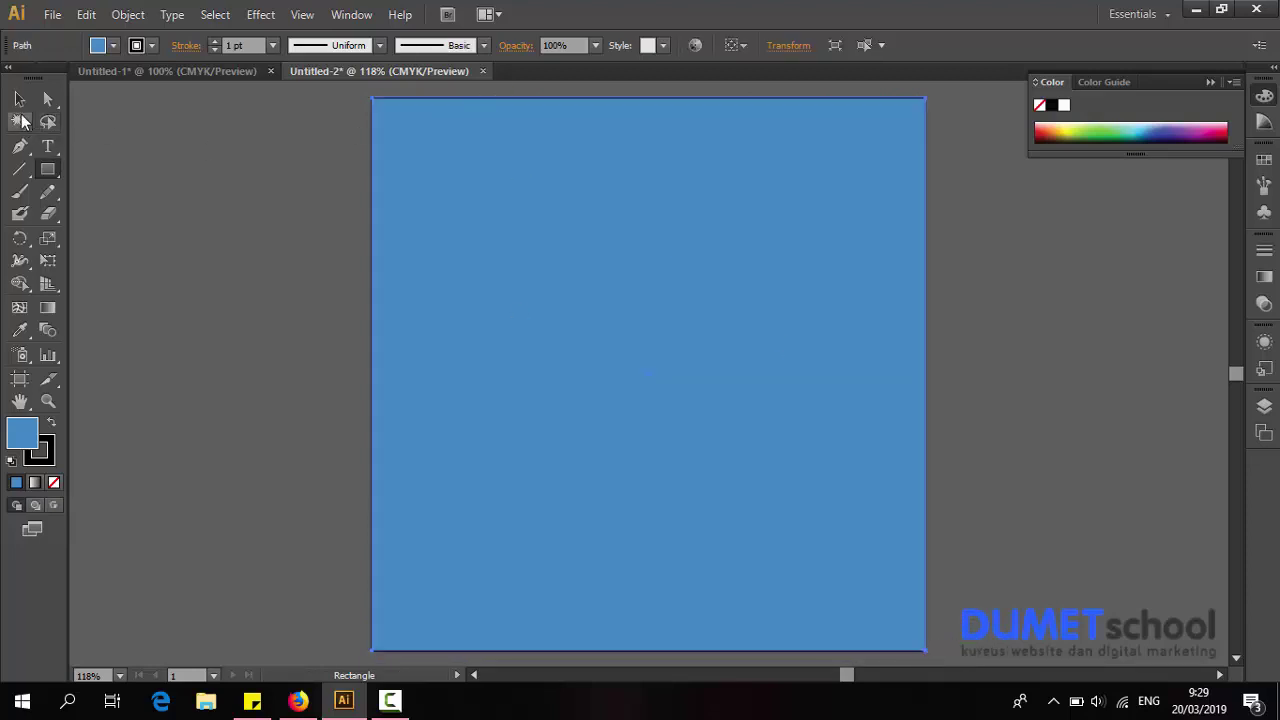
pyautogui.press('v')
pyautogui.click(131, 200)
pyautogui.click(47, 146)
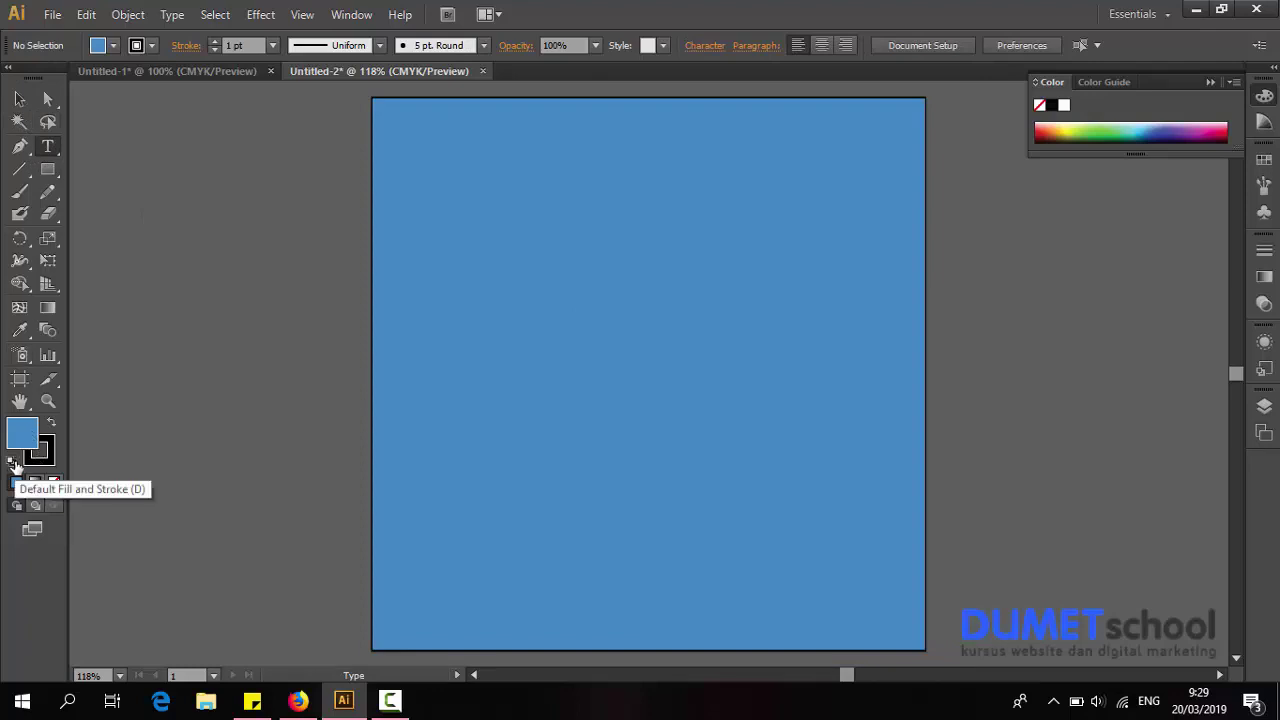
# With default fill and no stroke, type the word claude on the artboard
pyautogui.click(12, 462)
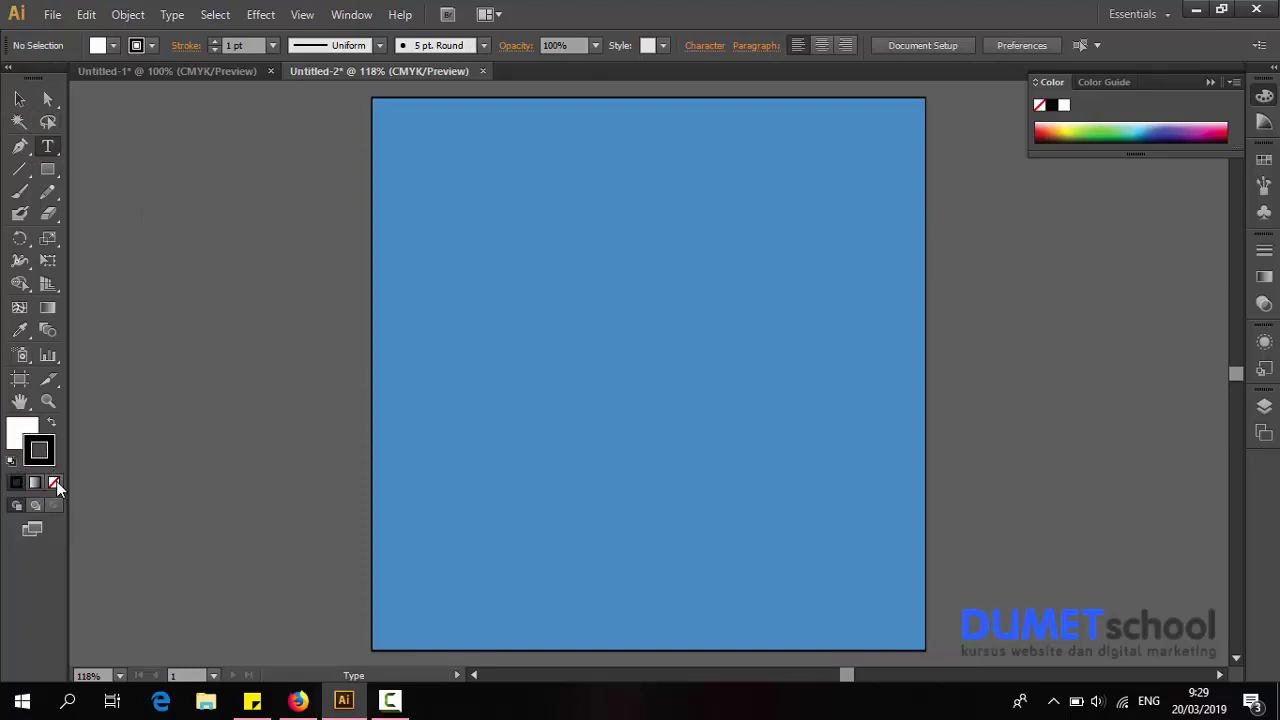
pyautogui.click(54, 482)
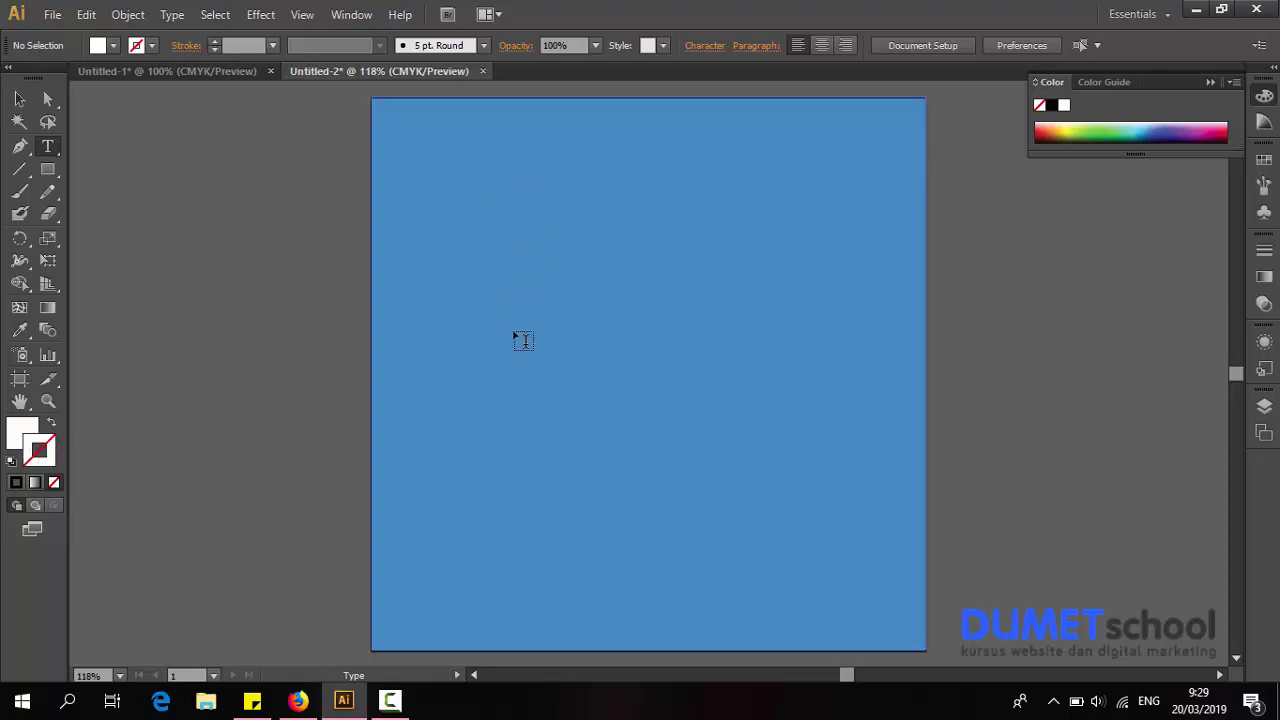
pyautogui.click(523, 341)
pyautogui.write('claude')
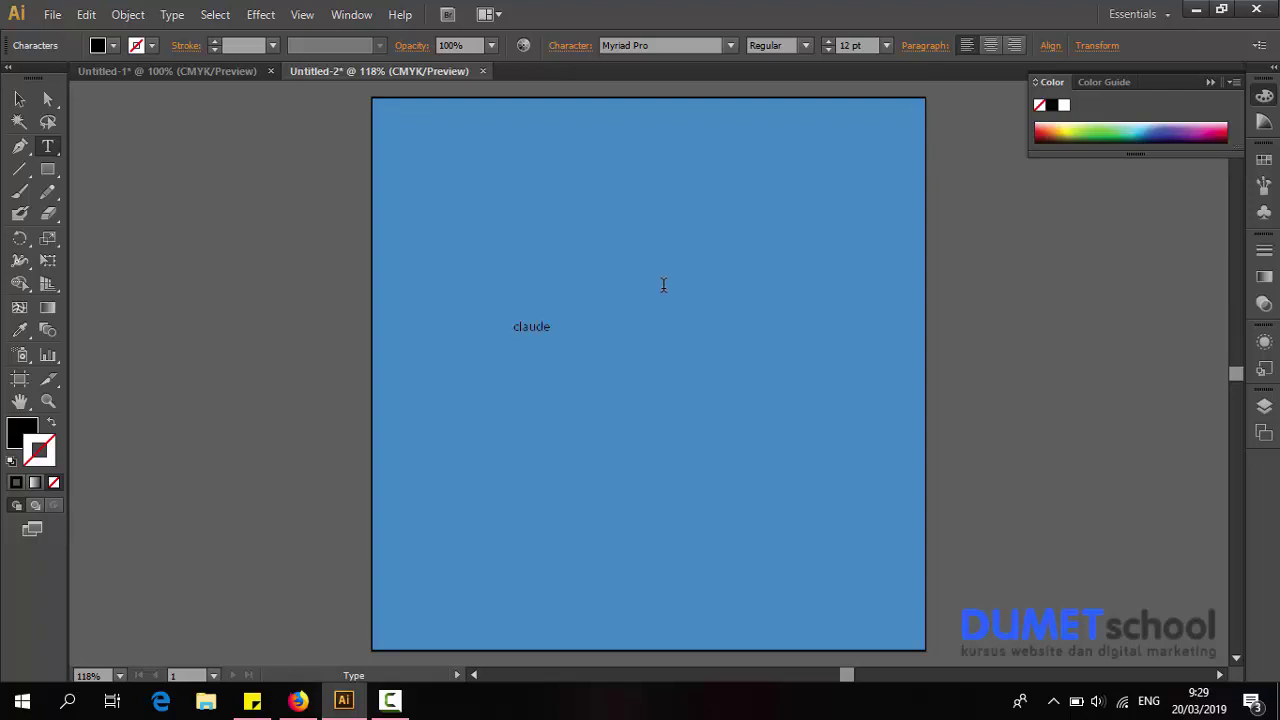
pyautogui.hotkey('ctrl', 'a')
# Enlarge the claude text to about 133.5 pt in the Benjamin' Medium font
pyautogui.click(17, 100)
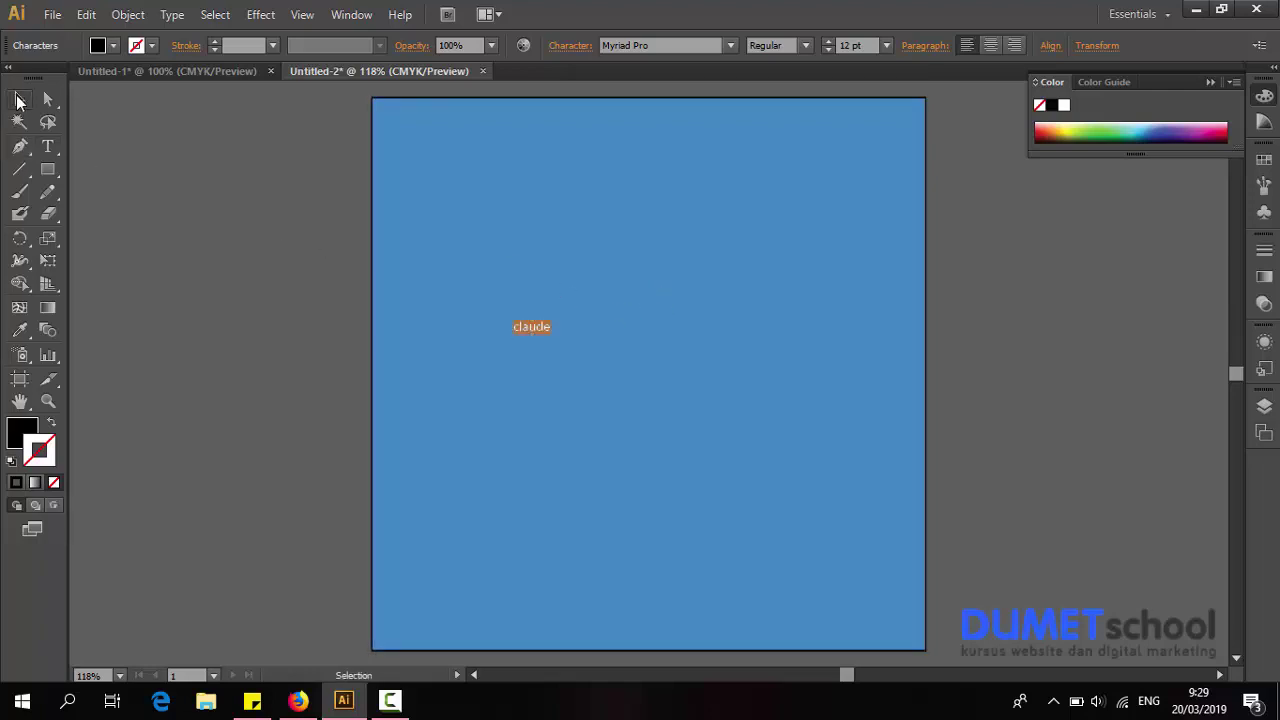
pyautogui.moveTo(555, 321)
pyautogui.mouseDown()
pyautogui.moveTo(760, 220)
pyautogui.moveTo(963, 177)
pyautogui.moveTo(924, 171)
pyautogui.mouseUp()
pyautogui.click(640, 46)
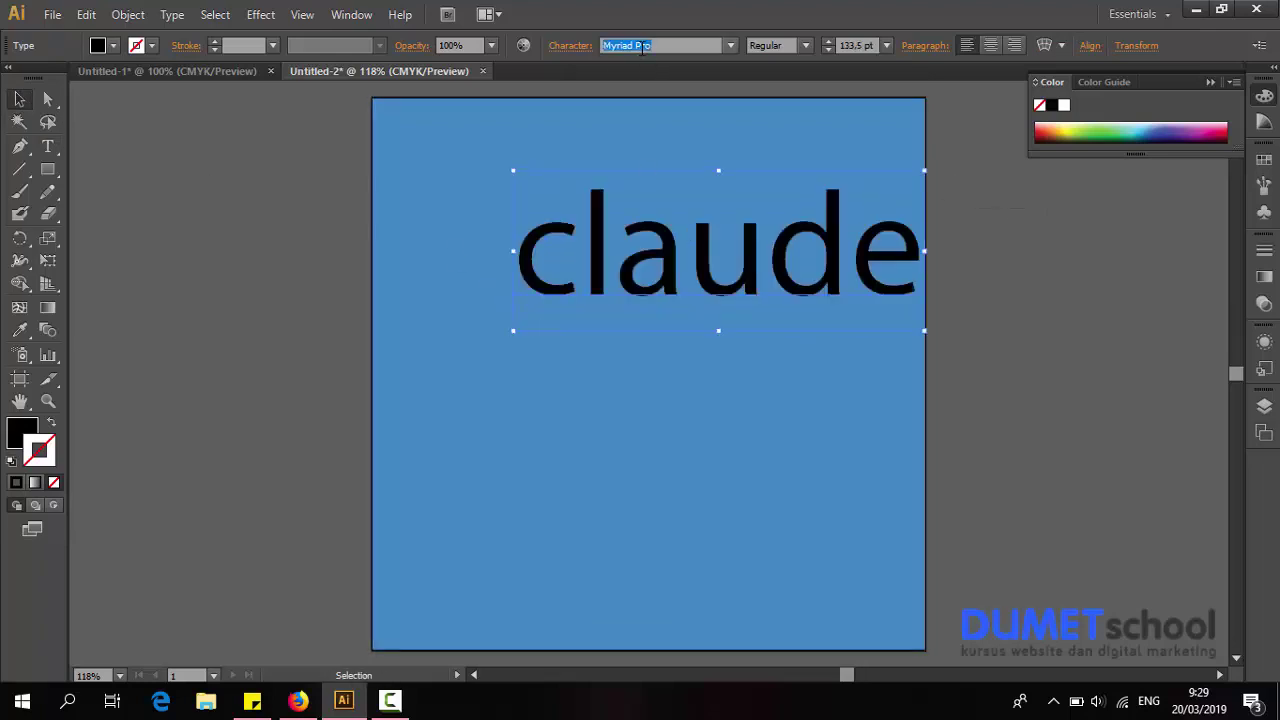
pyautogui.write('Benjamin Medium')
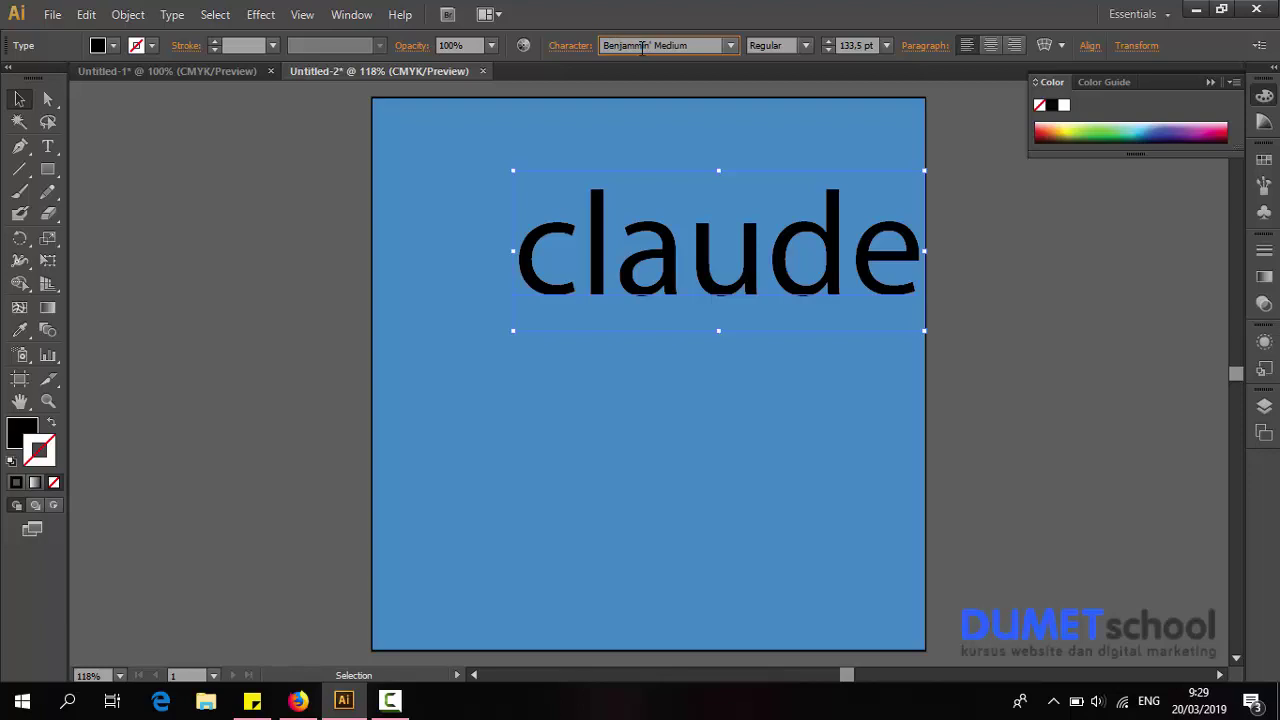
pyautogui.press('Return')
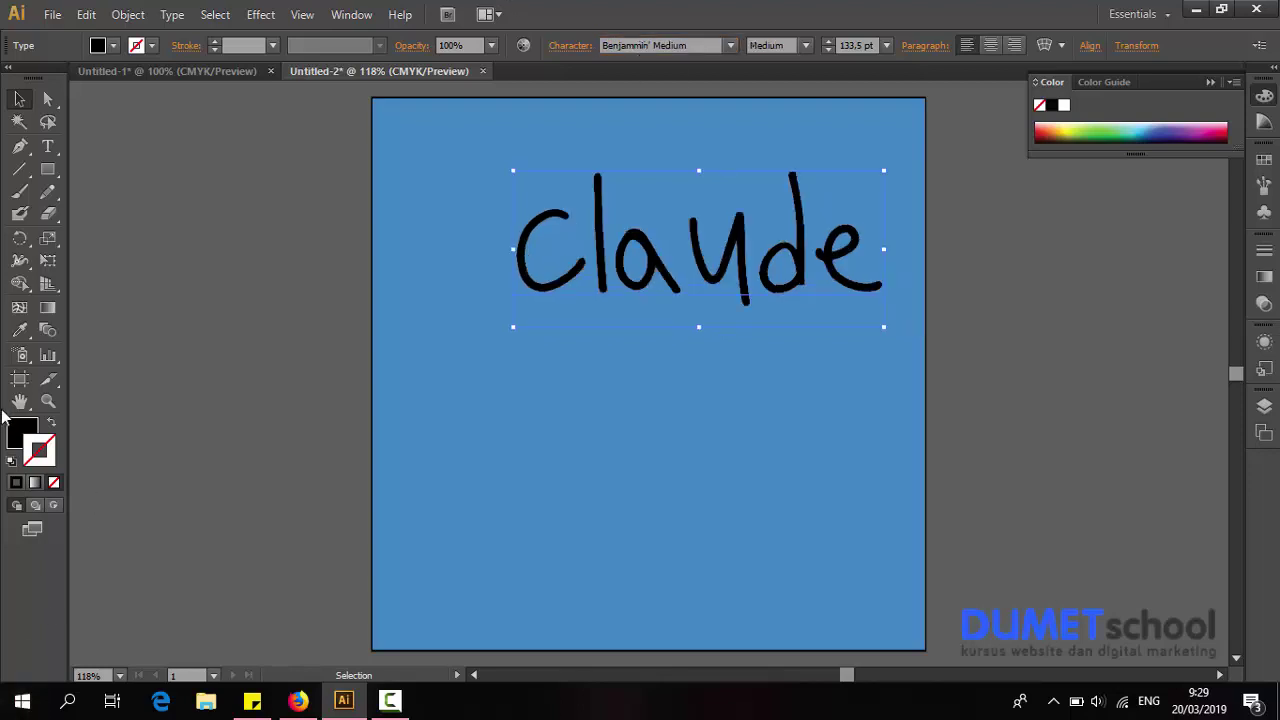
# Make the text white with no stroke, centred on the blue square at about 119 pt
pyautogui.click(12, 461)
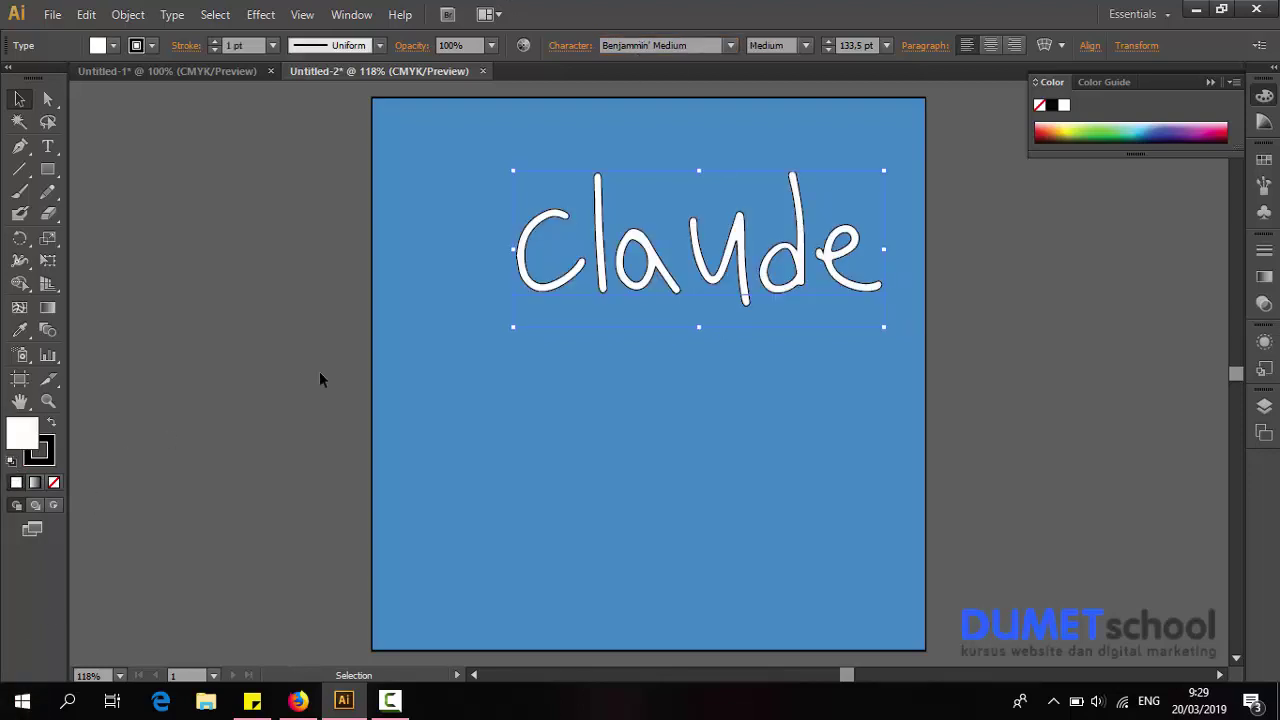
pyautogui.click(54, 482)
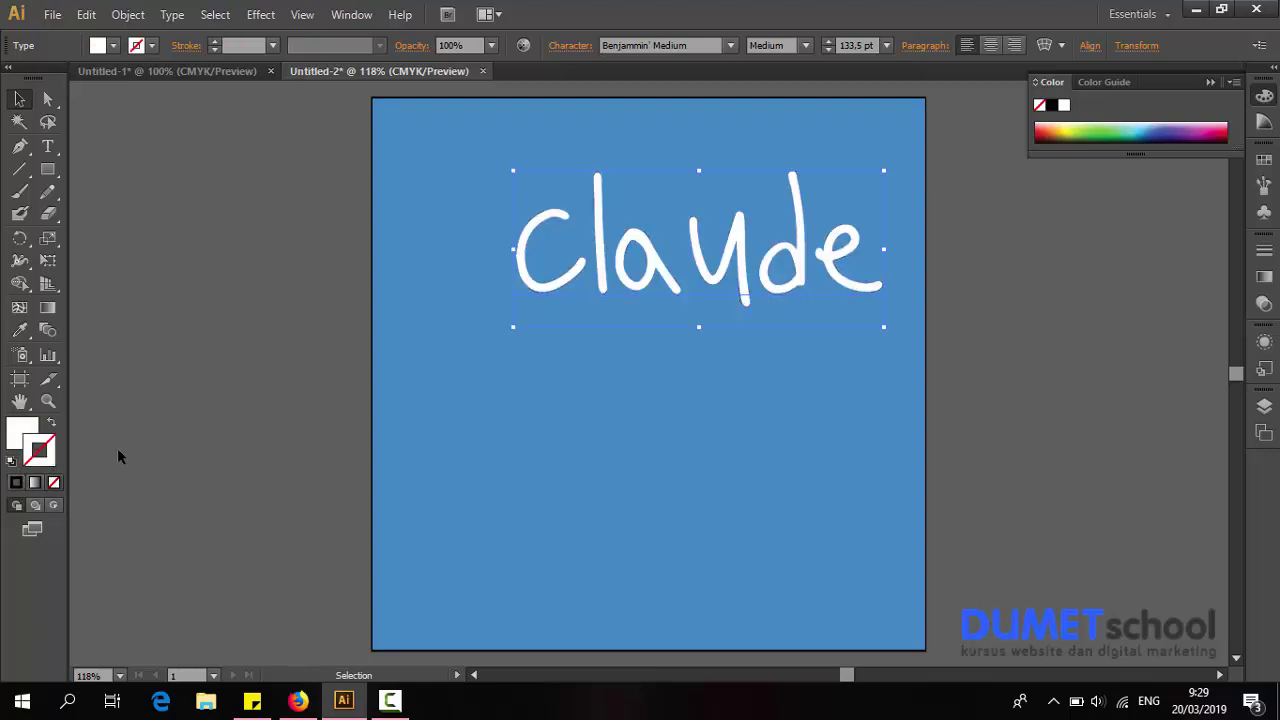
pyautogui.moveTo(577, 284)
pyautogui.mouseDown()
pyautogui.moveTo(554, 320)
pyautogui.moveTo(553, 356)
pyautogui.mouseUp()
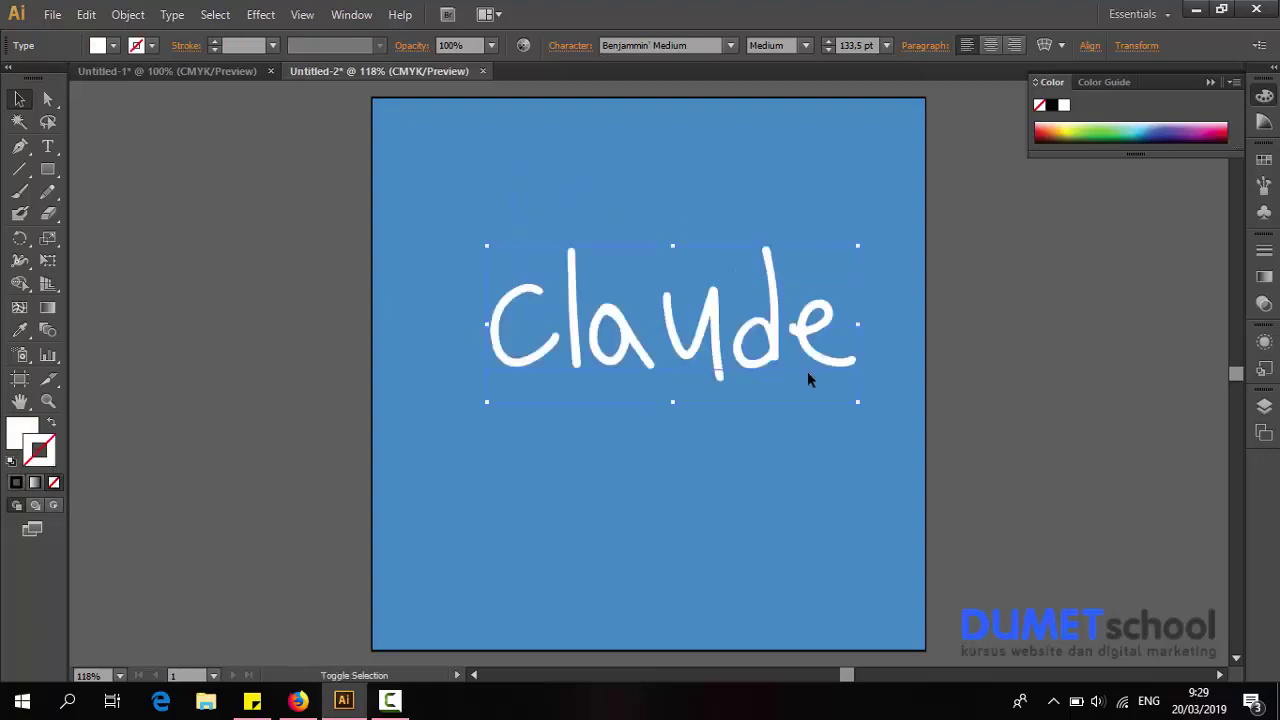
pyautogui.moveTo(783, 326)
pyautogui.mouseDown()
pyautogui.moveTo(754, 348)
pyautogui.moveTo(762, 358)
pyautogui.mouseUp()
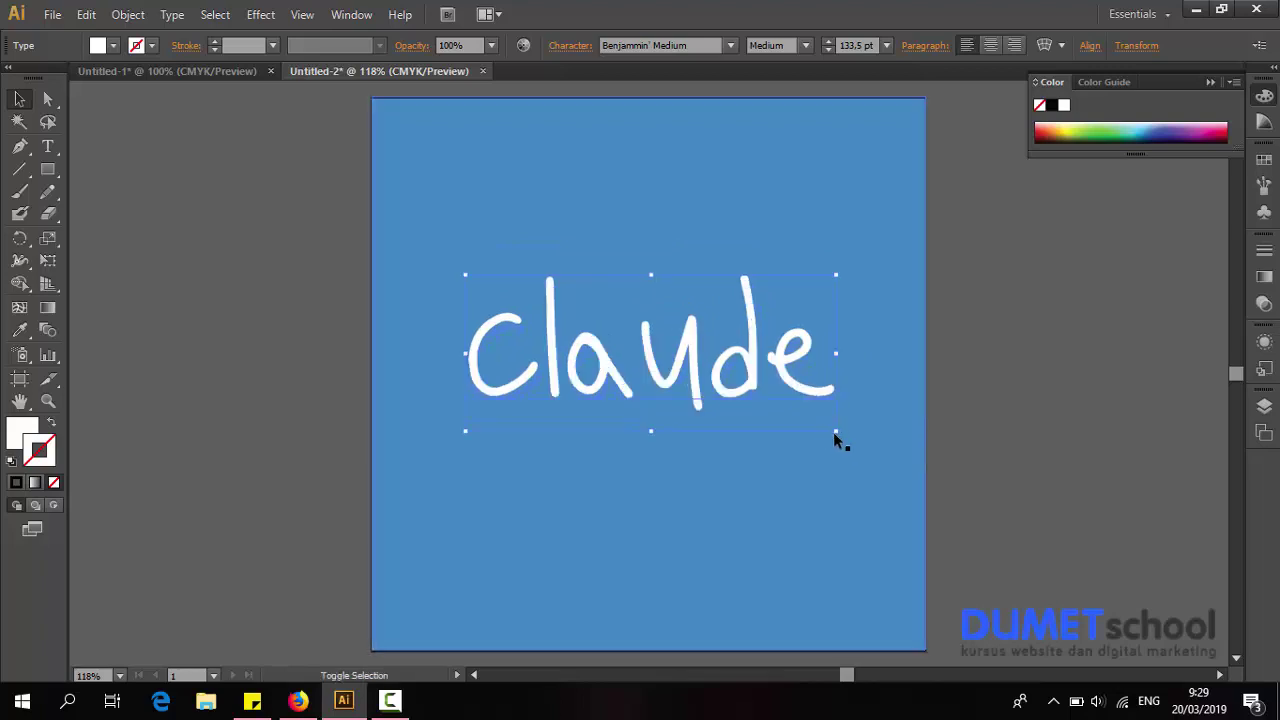
pyautogui.moveTo(834, 432); pyautogui.dragTo(816, 422)
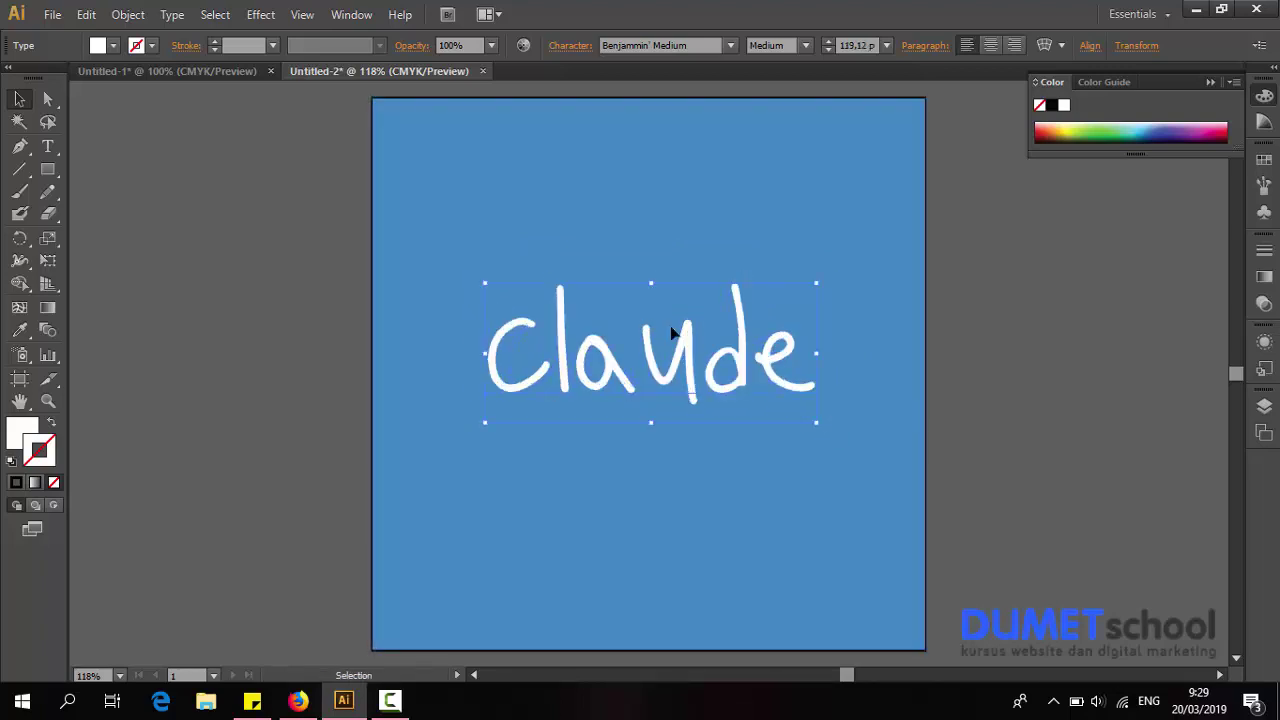
# Copy the claude text and Paste in Front so the copy sits exactly over it
pyautogui.press('a')
pyautogui.press('v')
pyautogui.click(86, 14)
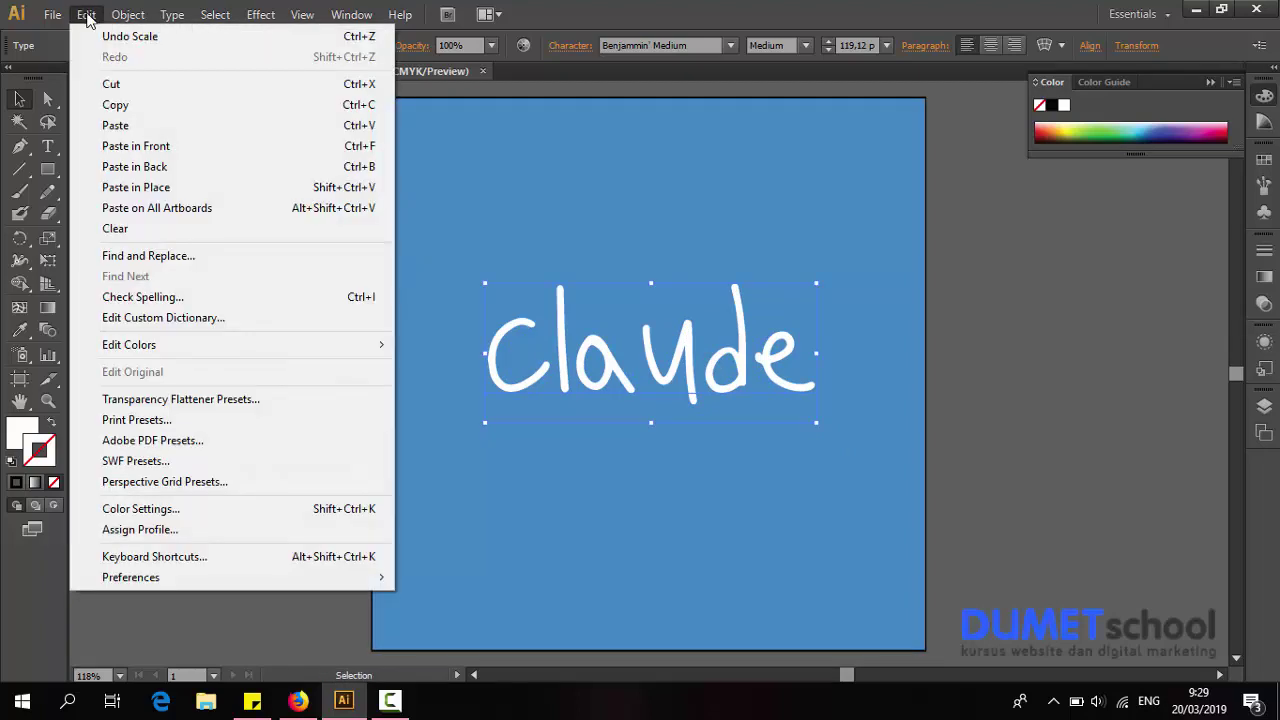
pyautogui.click(143, 105)
pyautogui.click(86, 14)
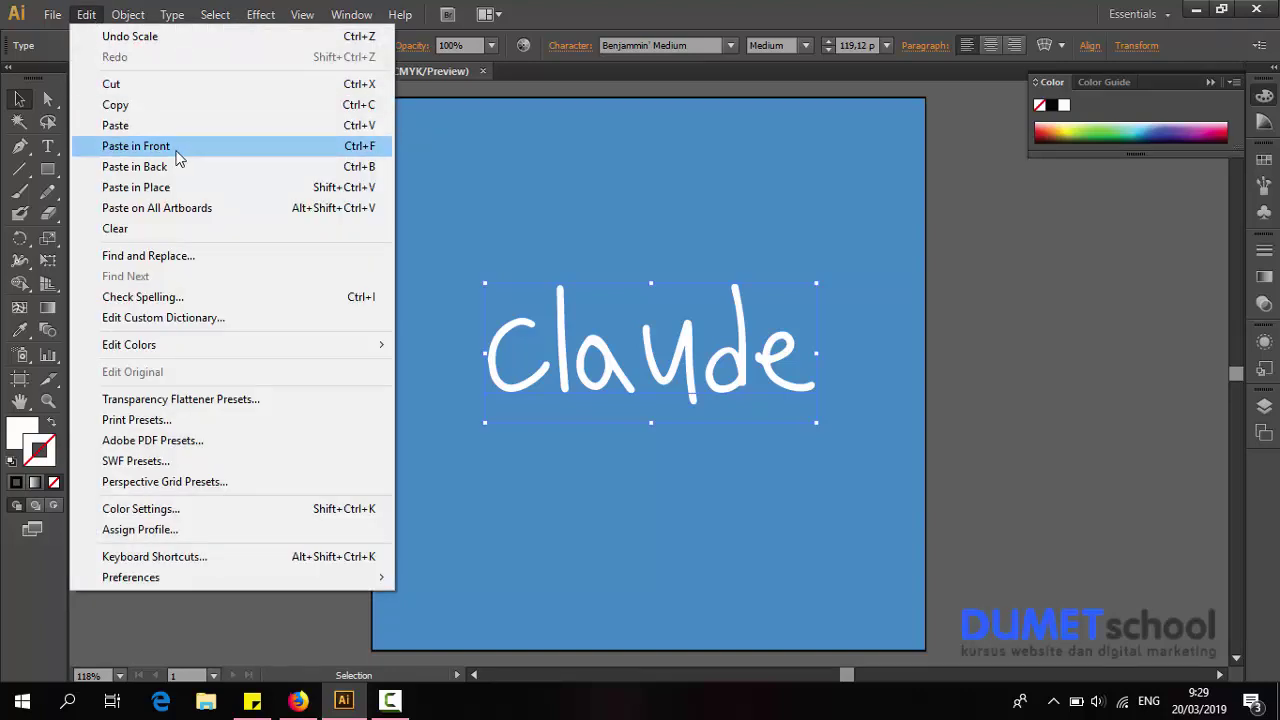
pyautogui.click(176, 150)
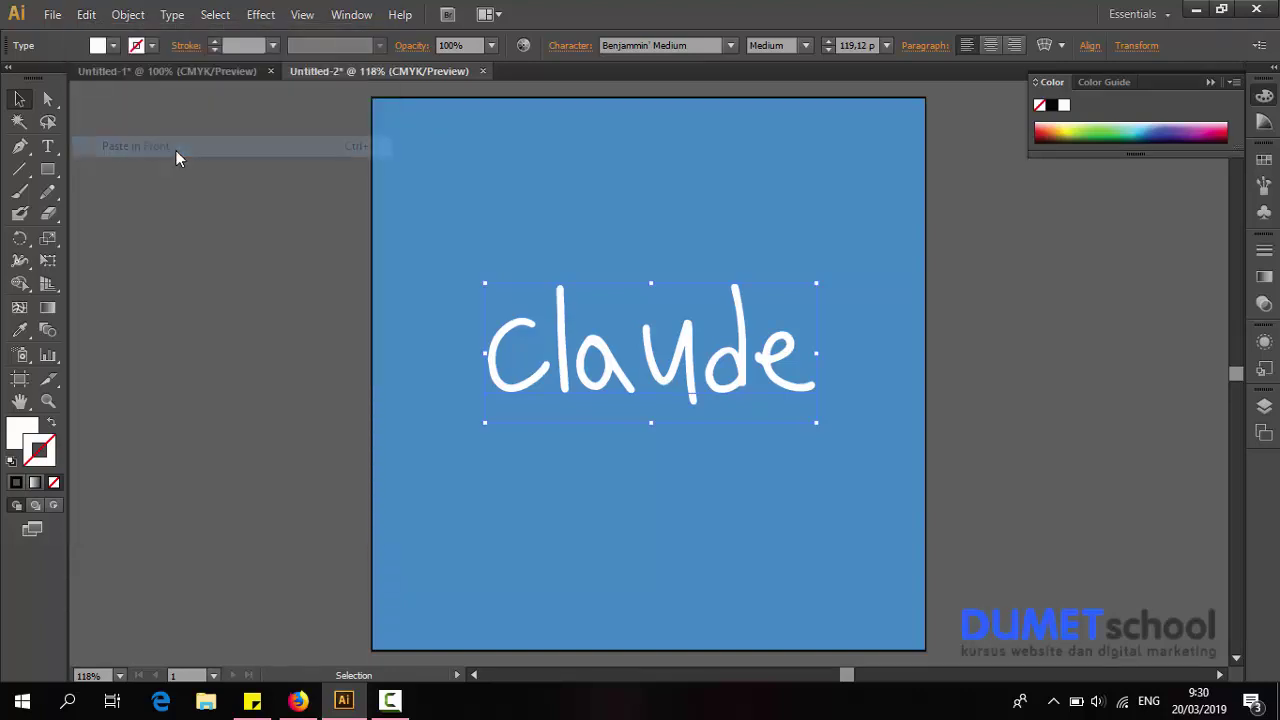
pyautogui.moveTo(560, 345); pyautogui.dragTo(592, 233)
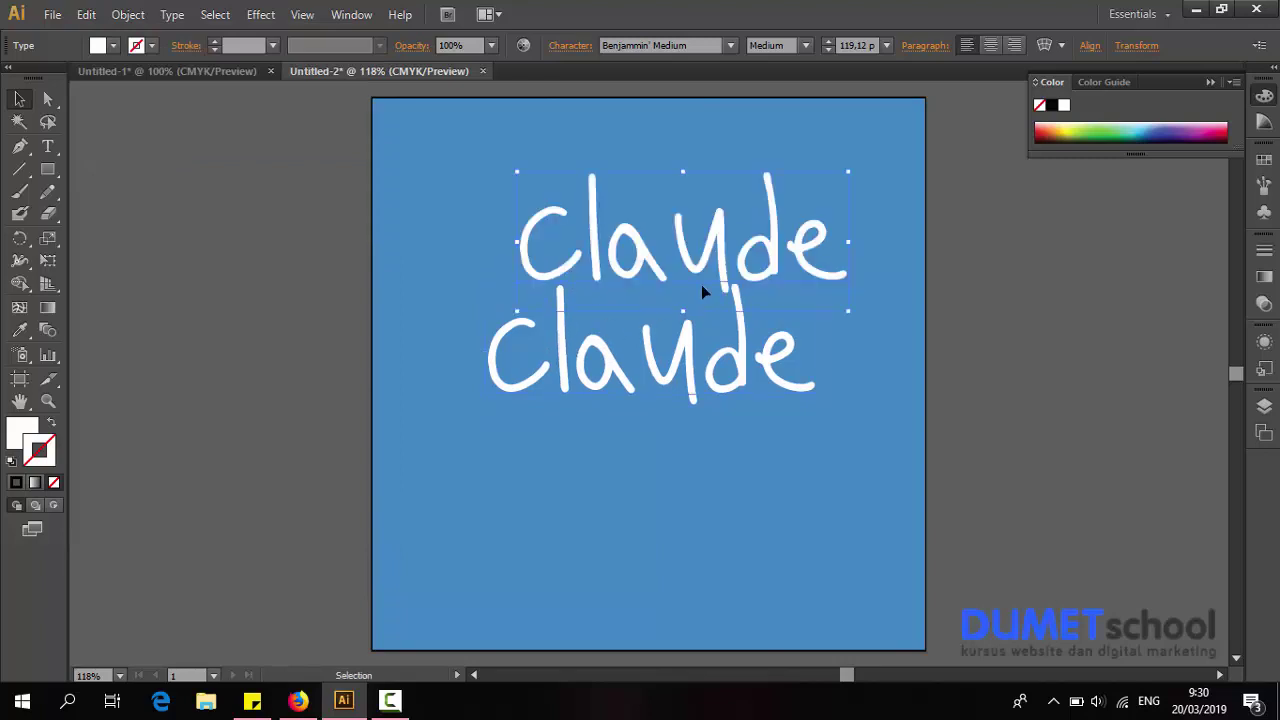
pyautogui.hotkey('ctrl', 'z')
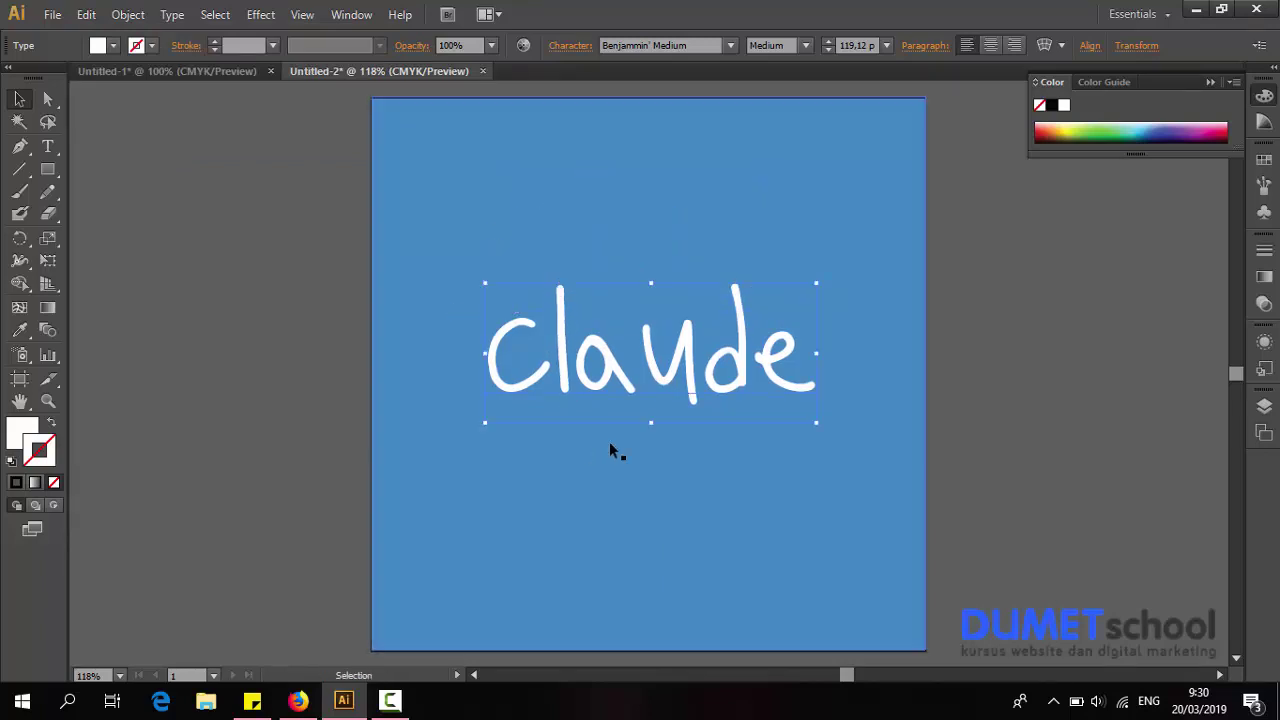
# Convert the claude text to outlines
pyautogui.rightClick(560, 345)
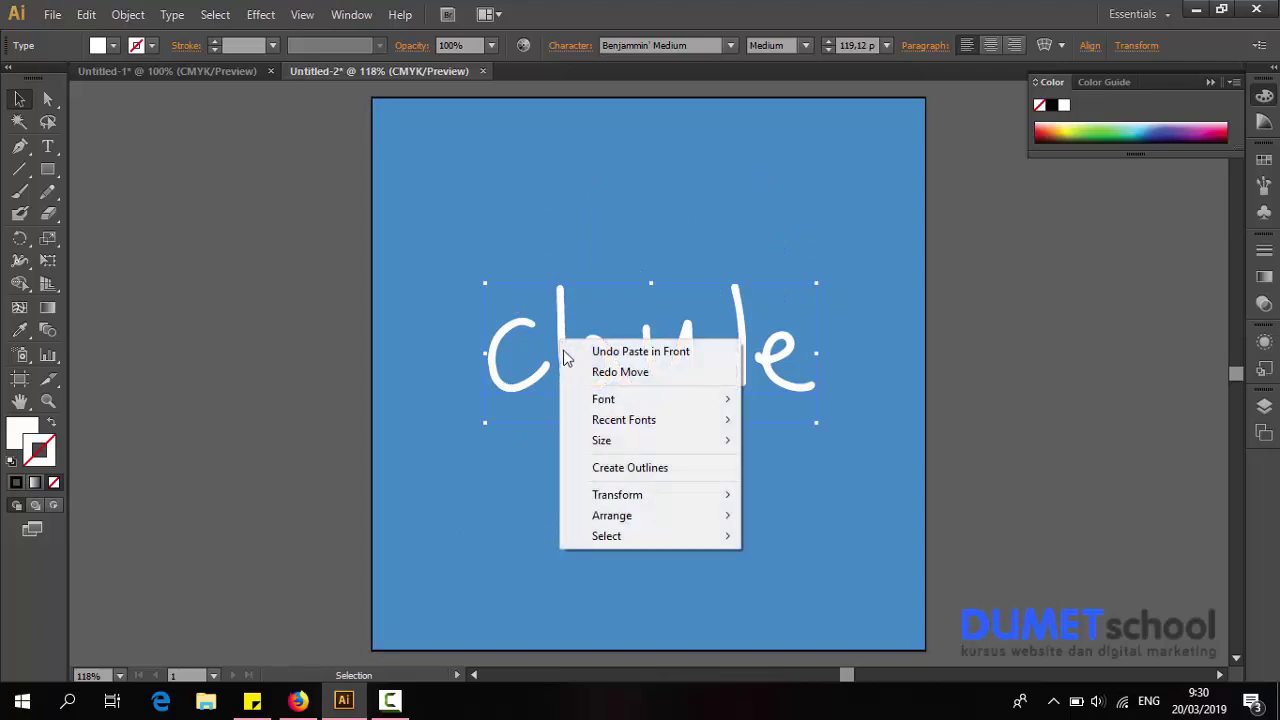
pyautogui.click(632, 469)
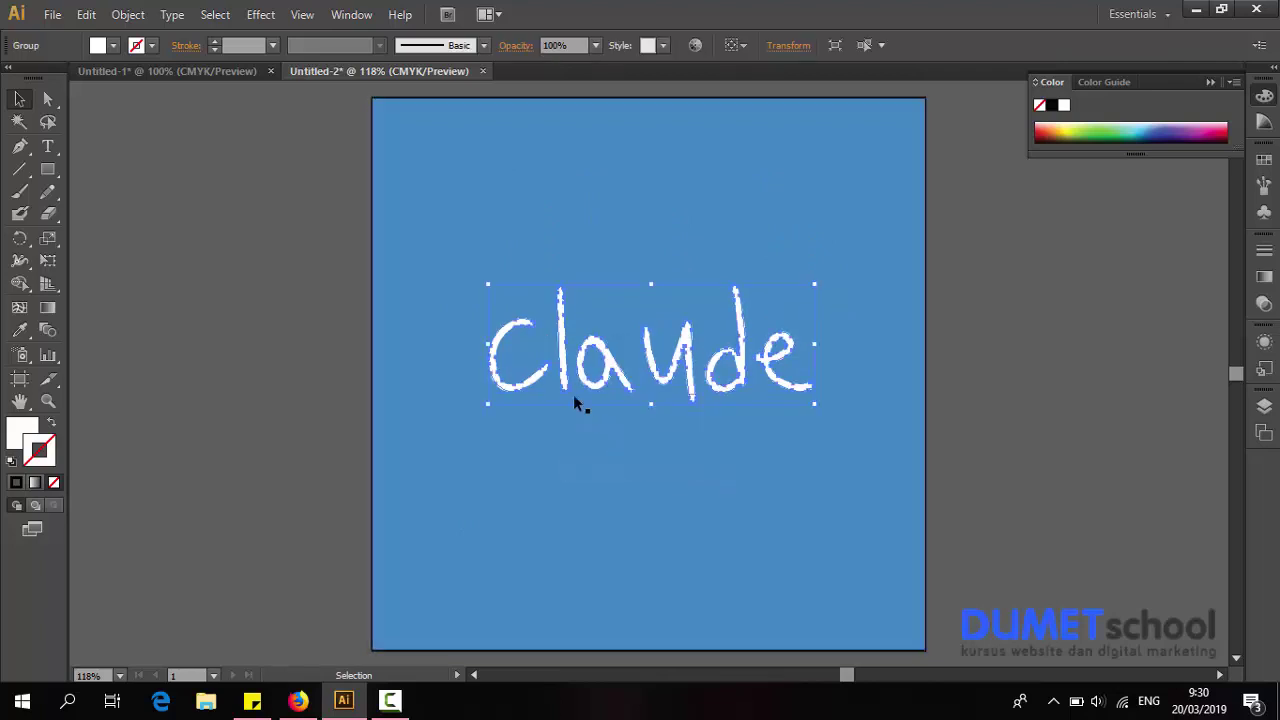
pyautogui.moveTo(562, 345); pyautogui.dragTo(562, 273)
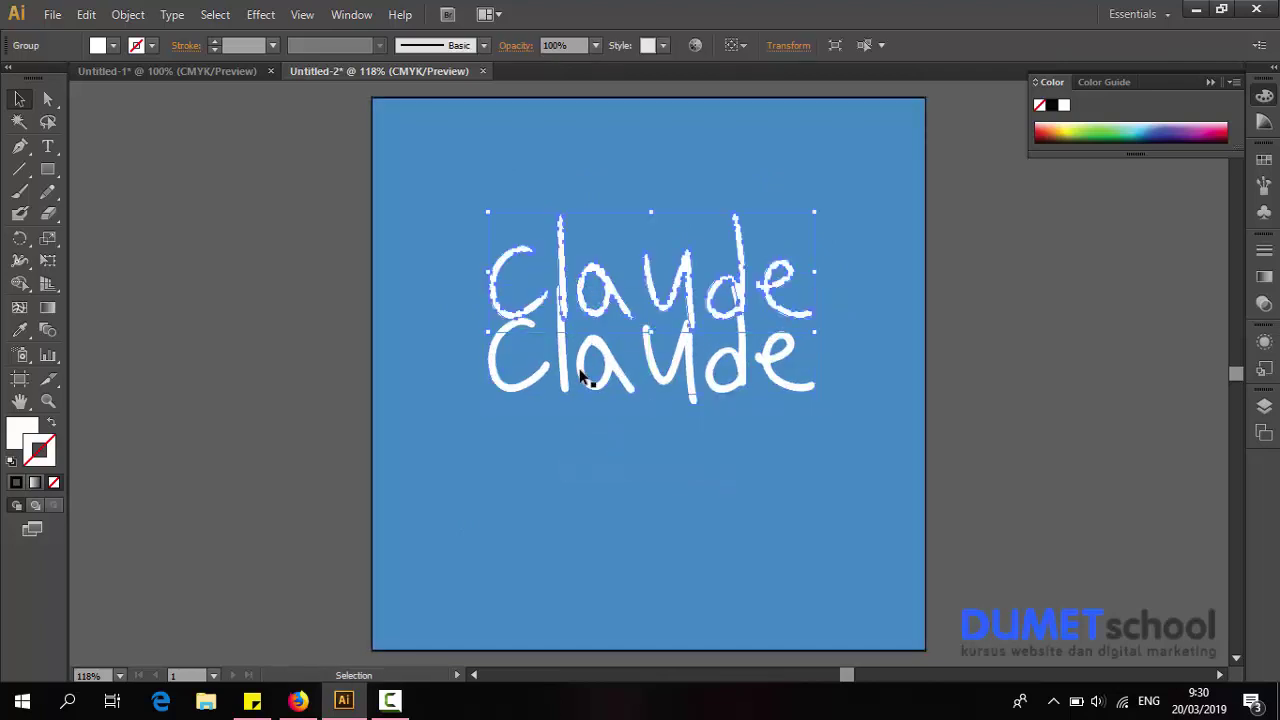
pyautogui.hotkey('ctrl', 'z')
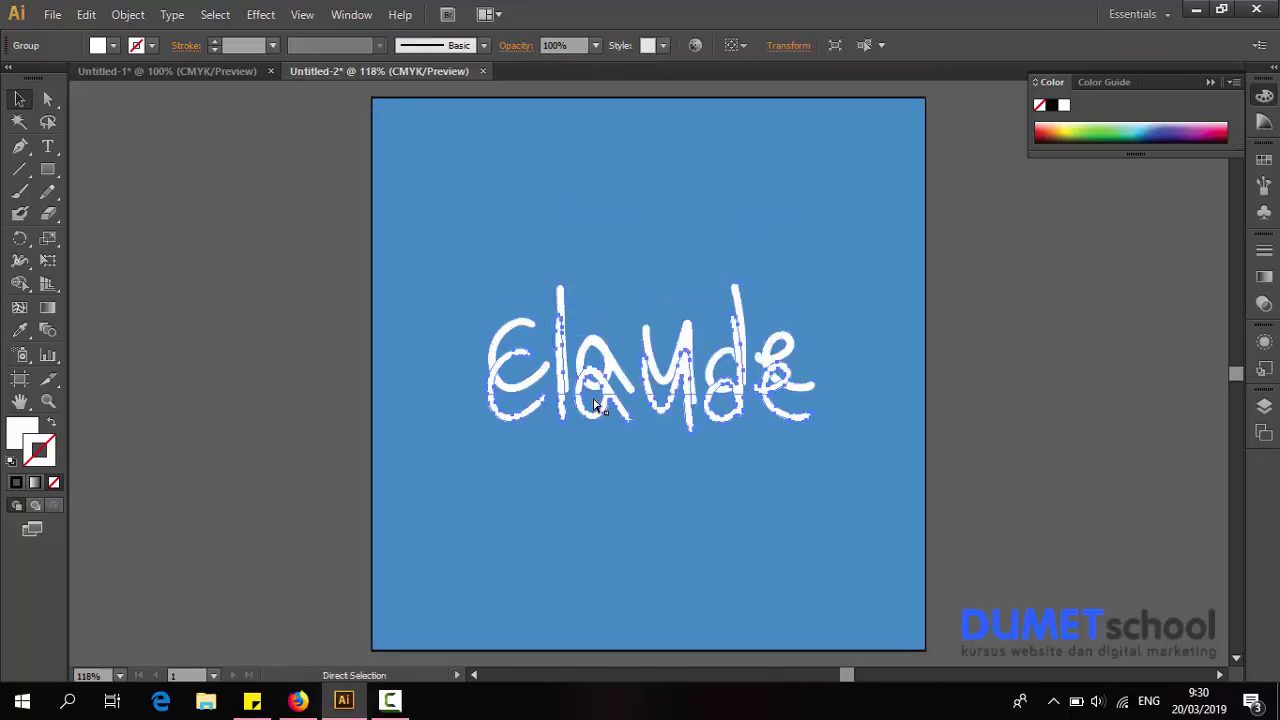
# Duplicate the outlined word off the artboard's lower right and view the Untitled-1 reference
pyautogui.moveTo(560, 338); pyautogui.dragTo(558, 368)
pyautogui.moveTo(668, 399)
pyautogui.mouseDown()
pyautogui.moveTo(1123, 621)
pyautogui.moveTo(1020, 575)
pyautogui.moveTo(1030, 568)
pyautogui.mouseUp()
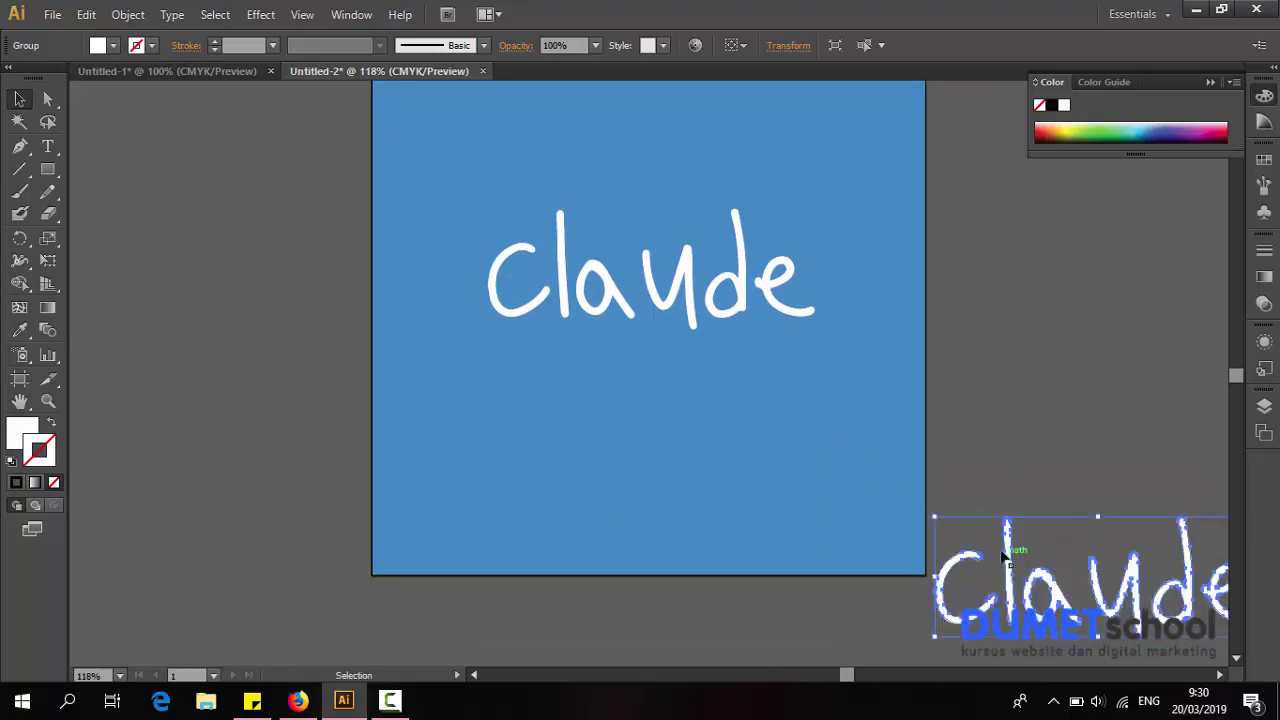
pyautogui.click(180, 72)
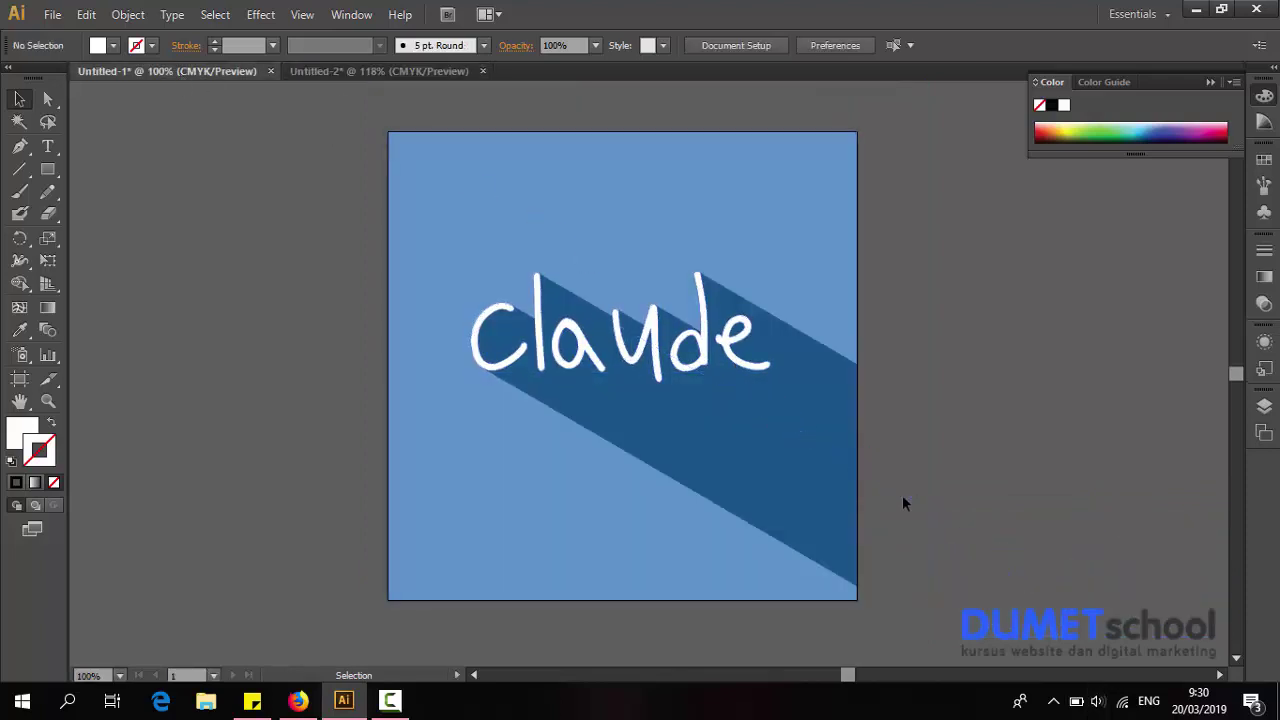
# Return to Untitled-2 and select the outlined claude lettering, undoing a test move
pyautogui.click(329, 71)
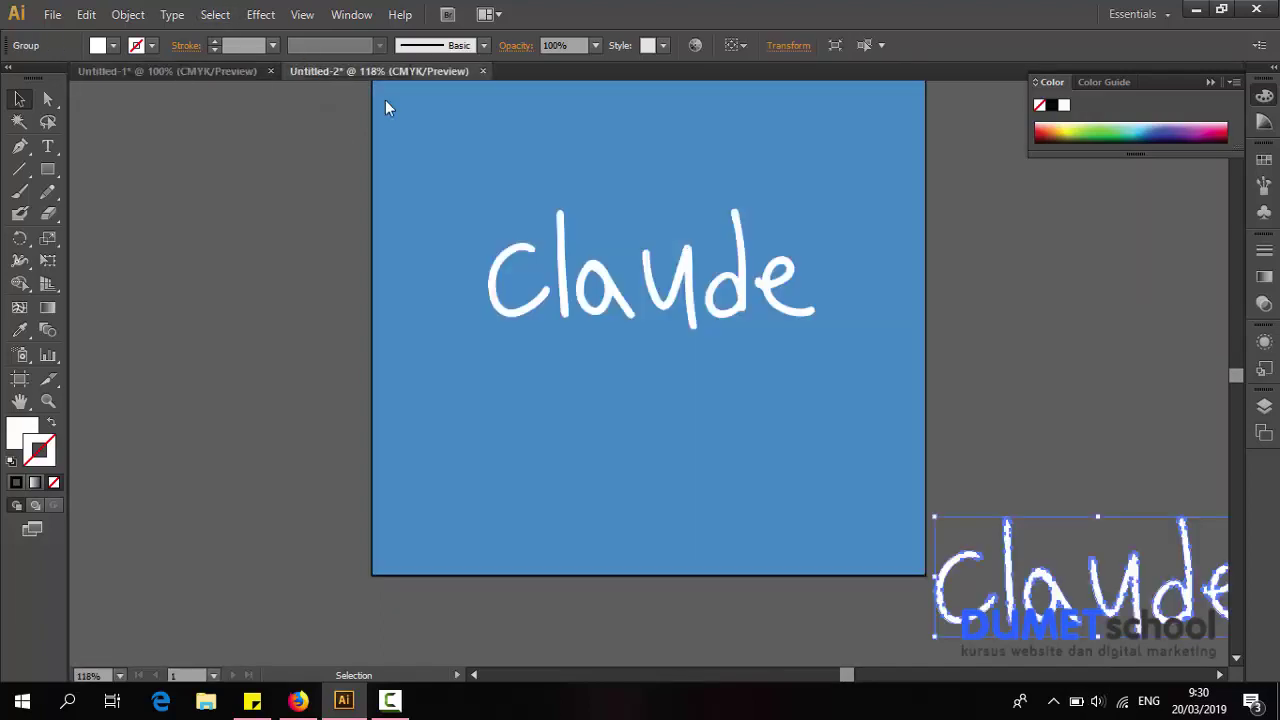
pyautogui.click(742, 295)
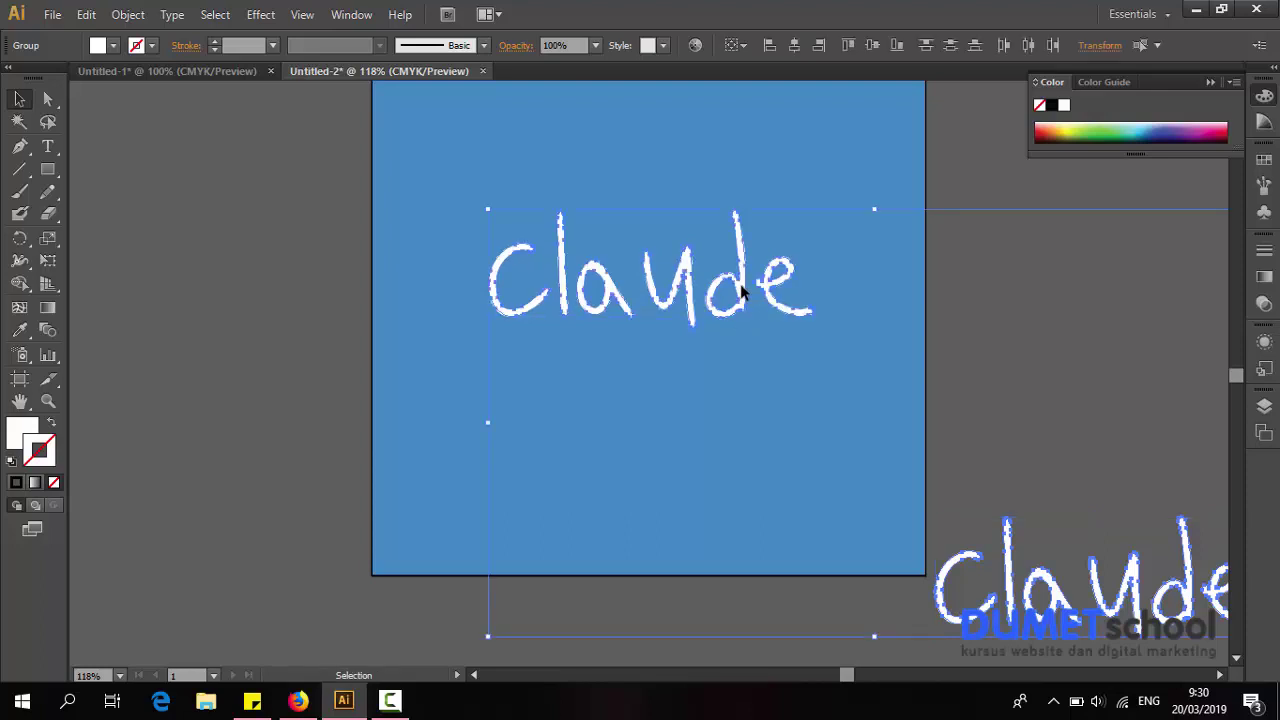
pyautogui.moveTo(742, 290); pyautogui.dragTo(770, 330)
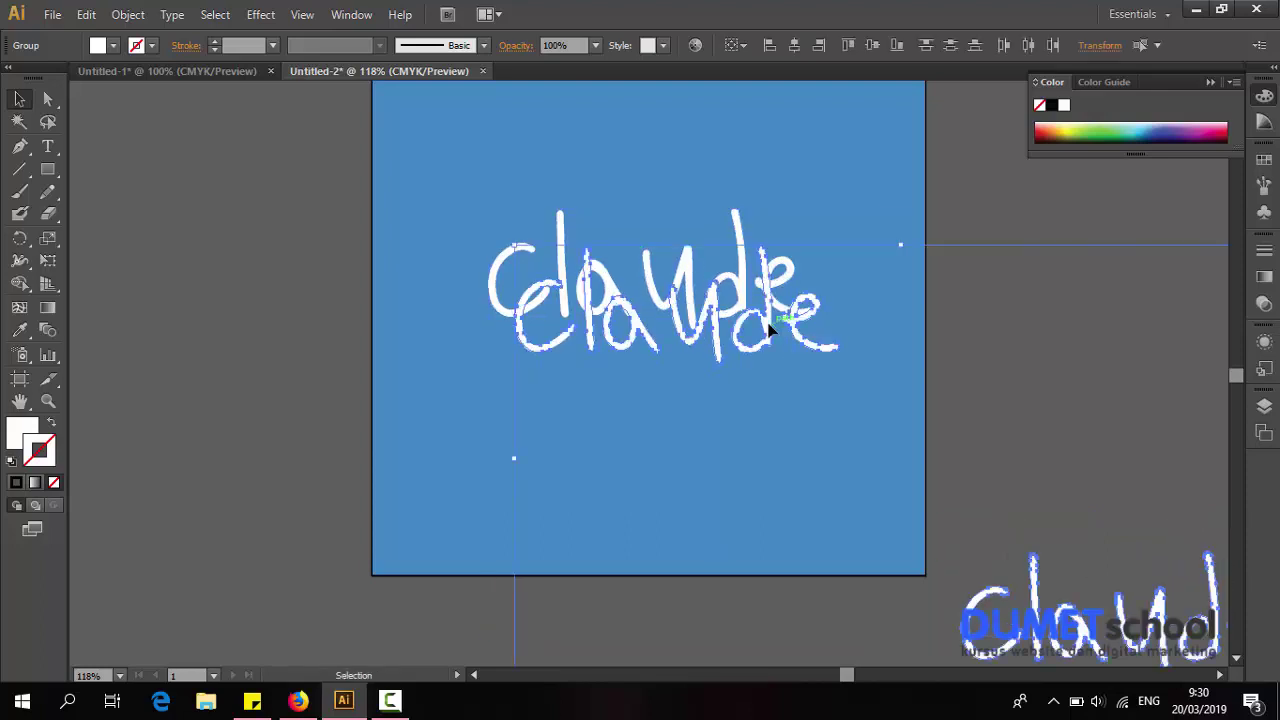
pyautogui.hotkey('ctrl', 'z')
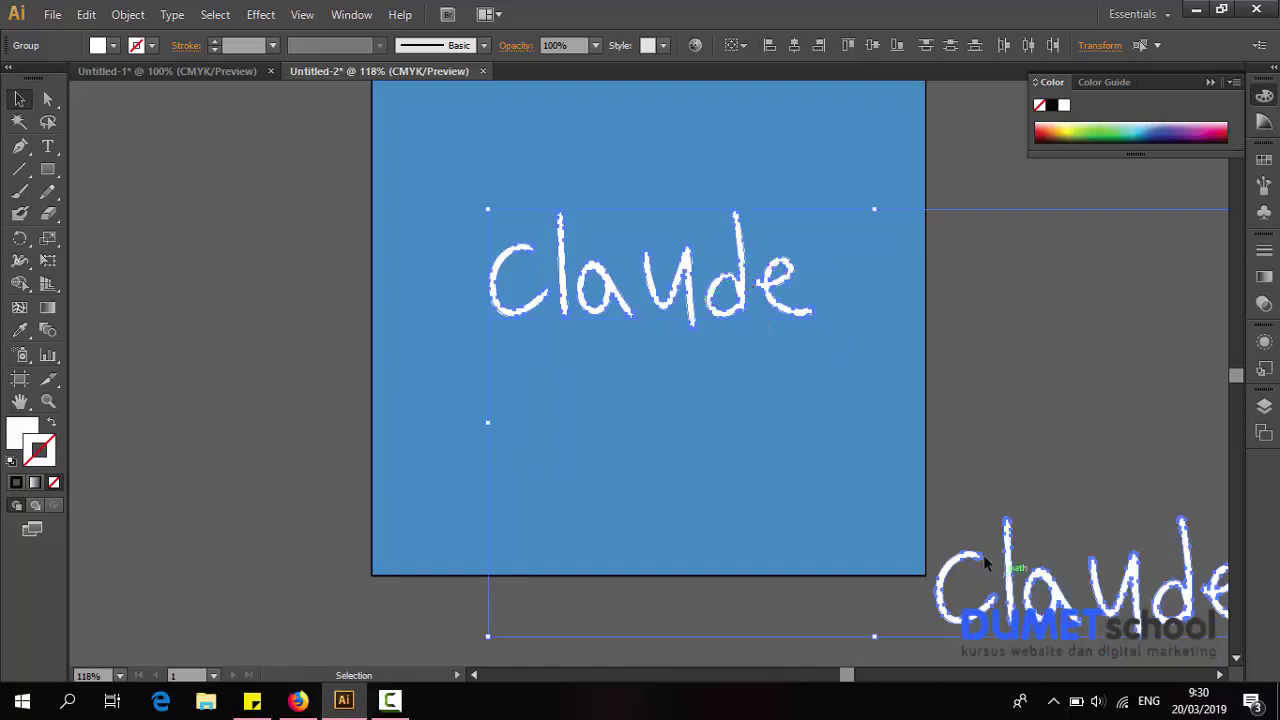
# Recolour the claude lettering copies to dark blue #1E68A5 with stroke set to None
pyautogui.click(19, 331)
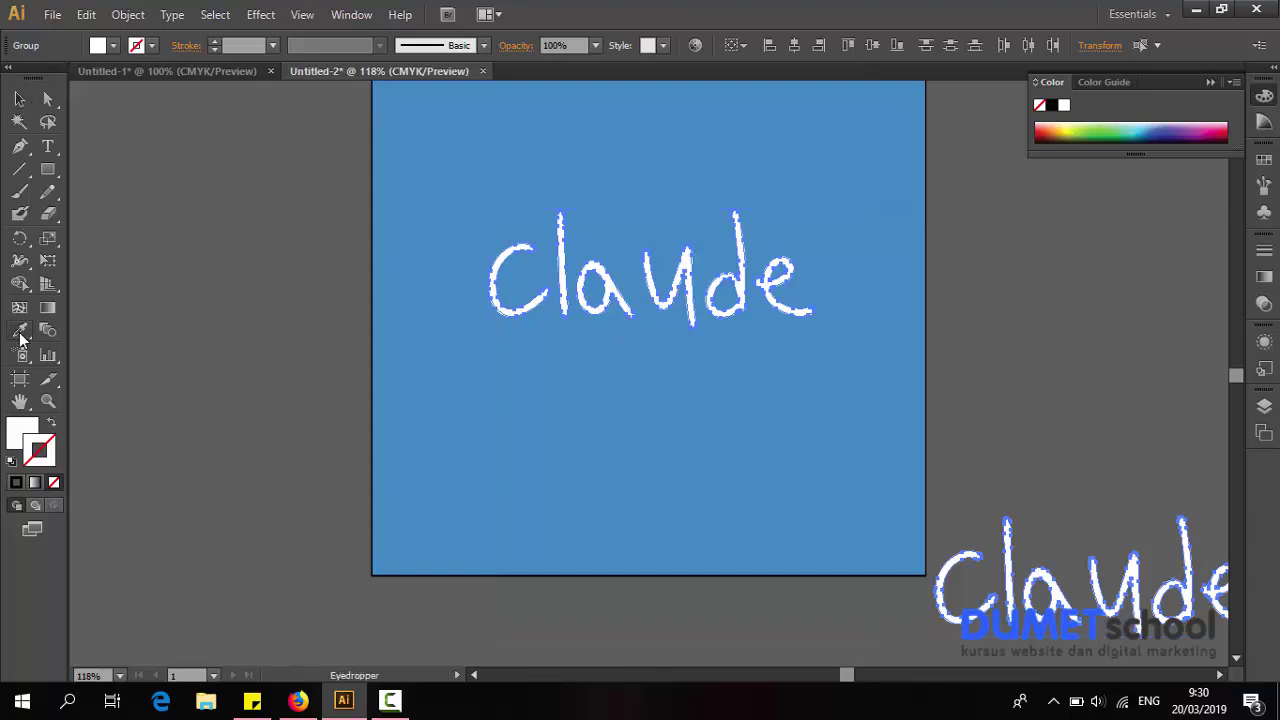
pyautogui.click(435, 227)
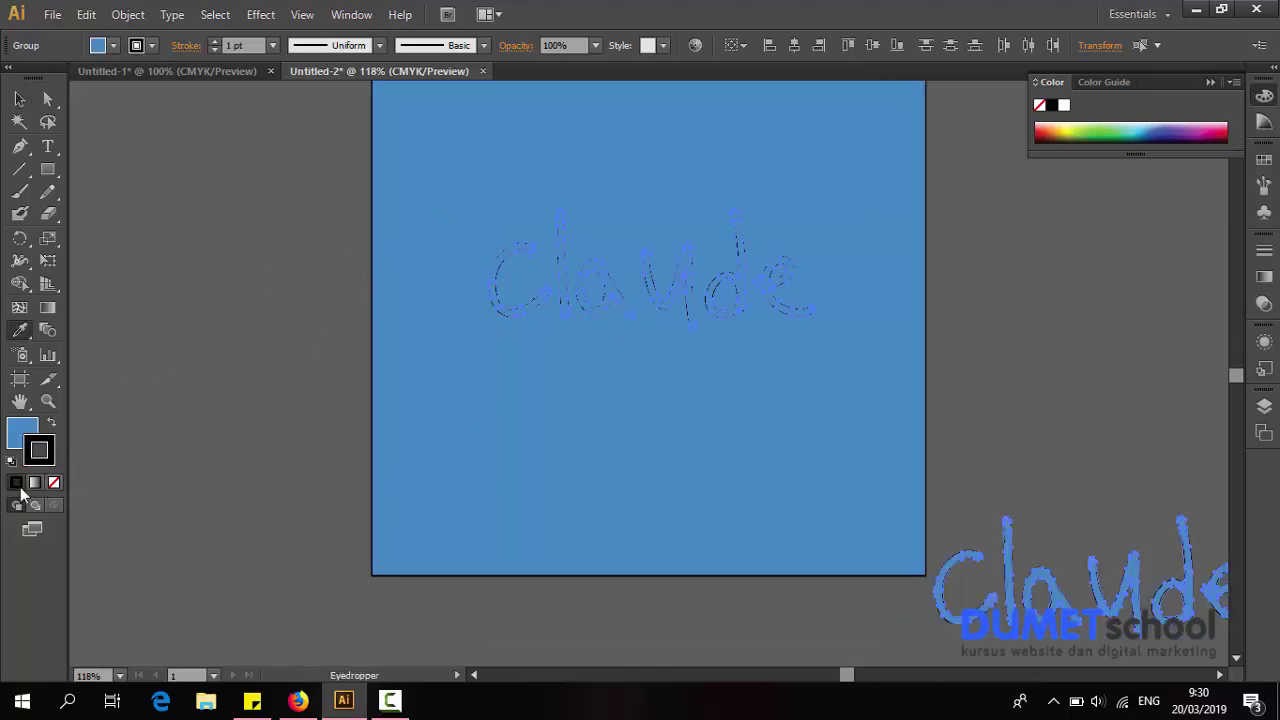
pyautogui.doubleClick(15, 434)
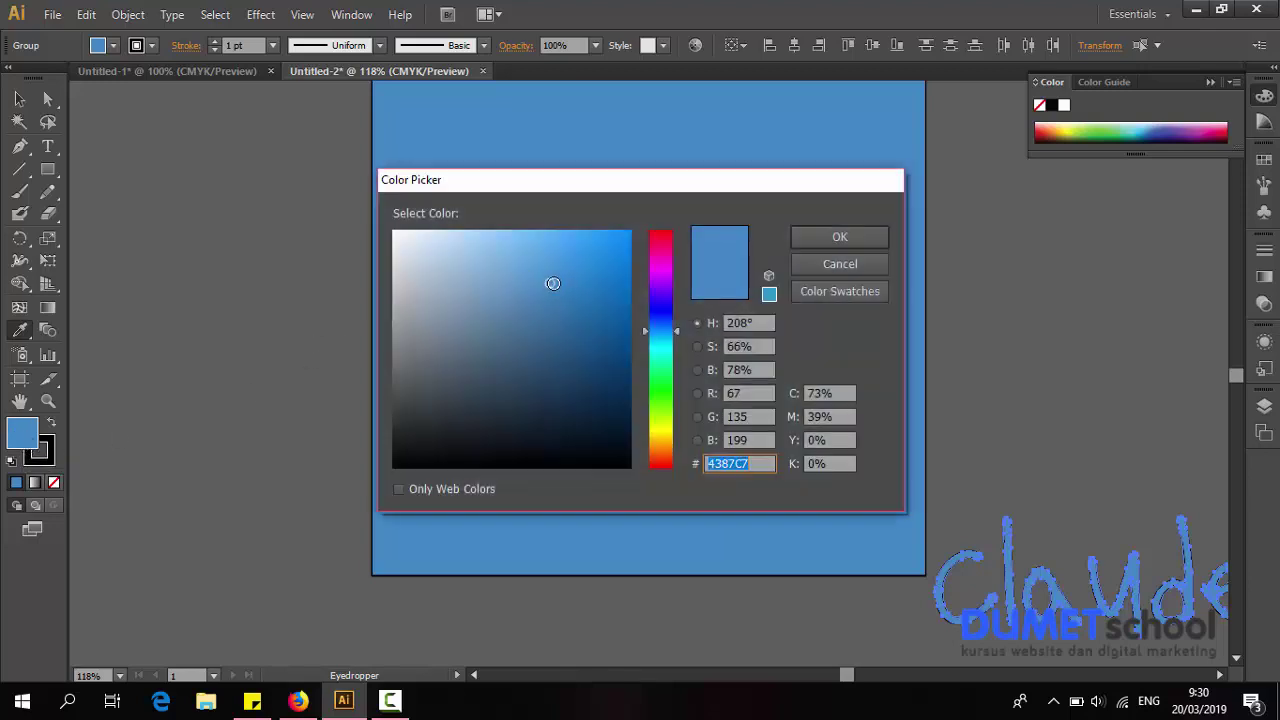
pyautogui.moveTo(556, 286); pyautogui.dragTo(589, 314)
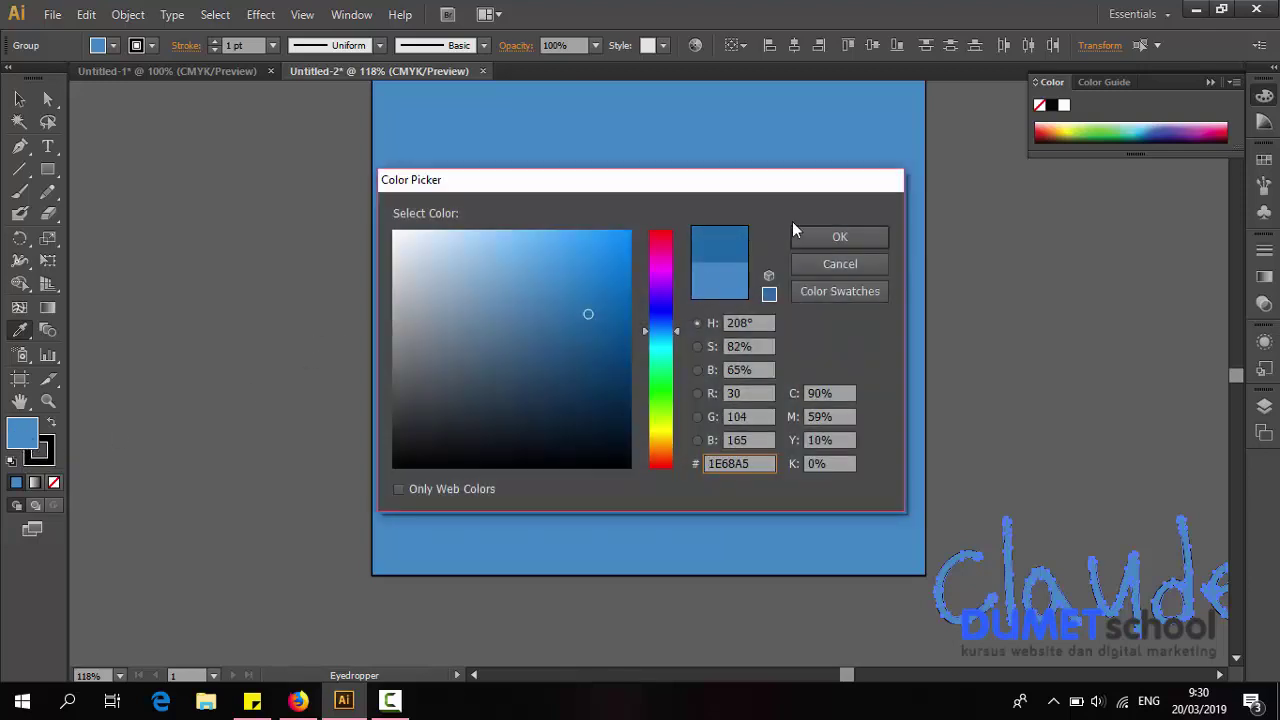
pyautogui.click(826, 238)
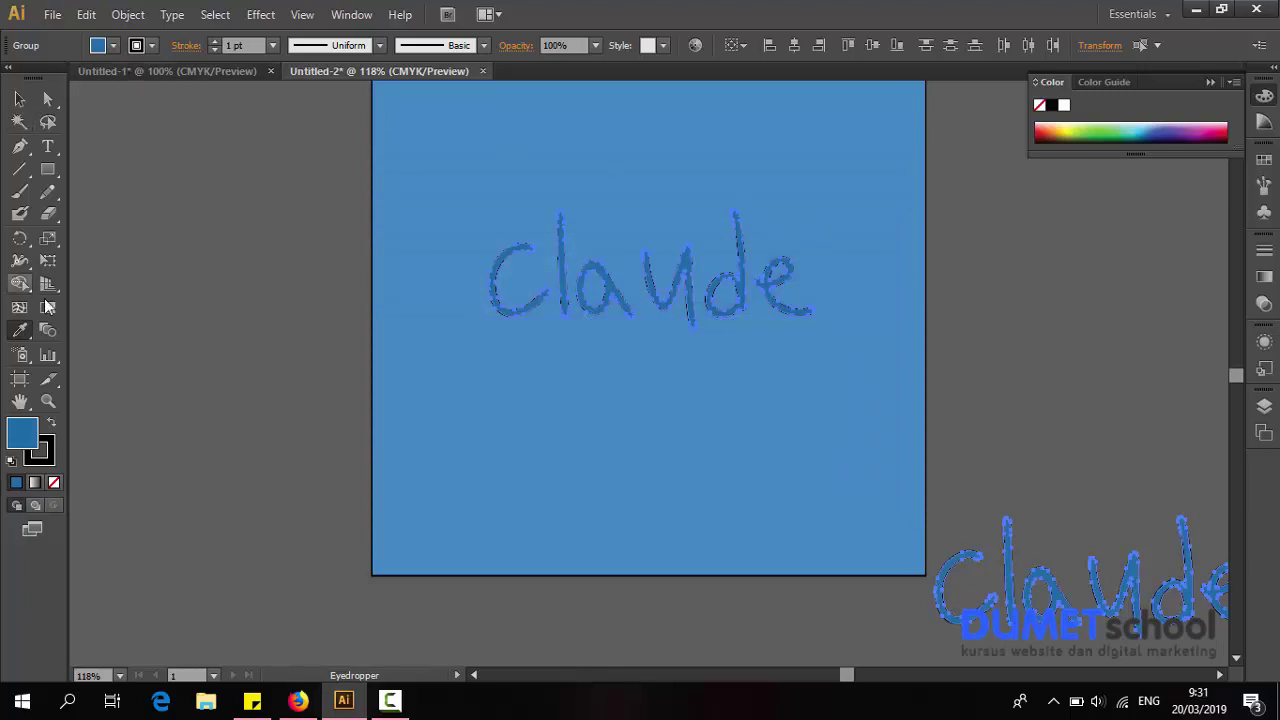
pyautogui.click(47, 456)
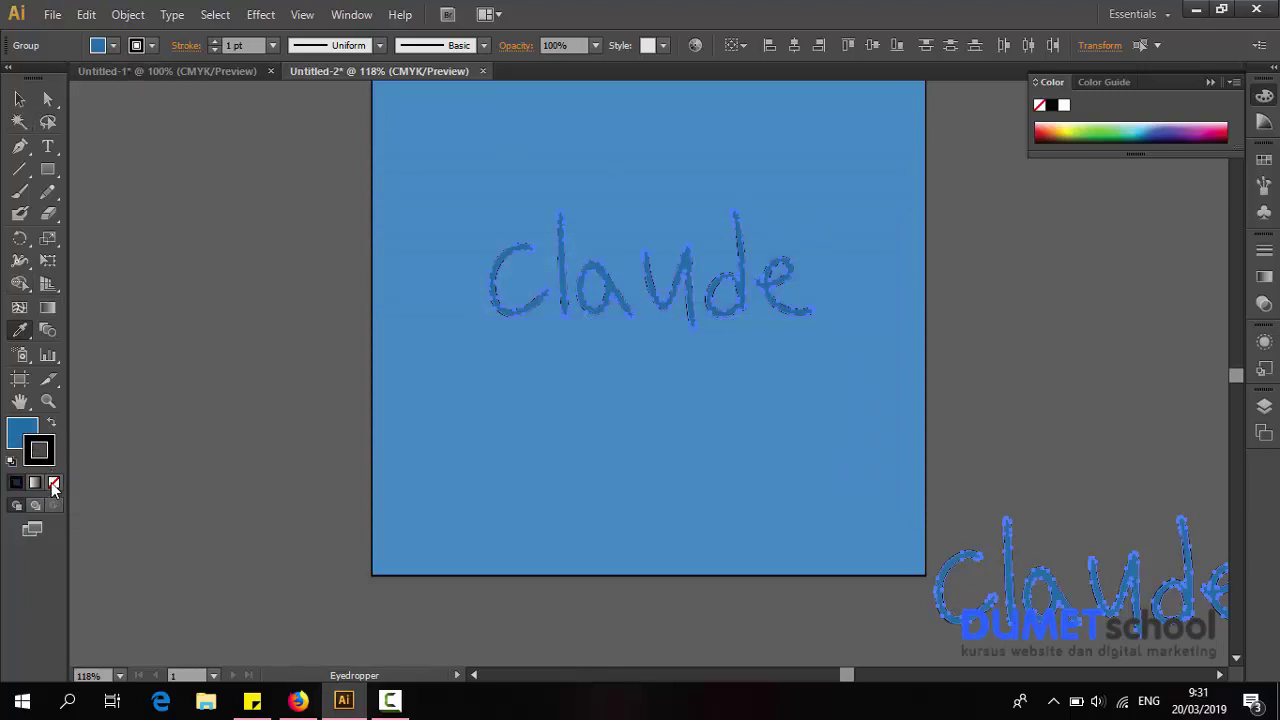
pyautogui.click(54, 483)
pyautogui.click(19, 99)
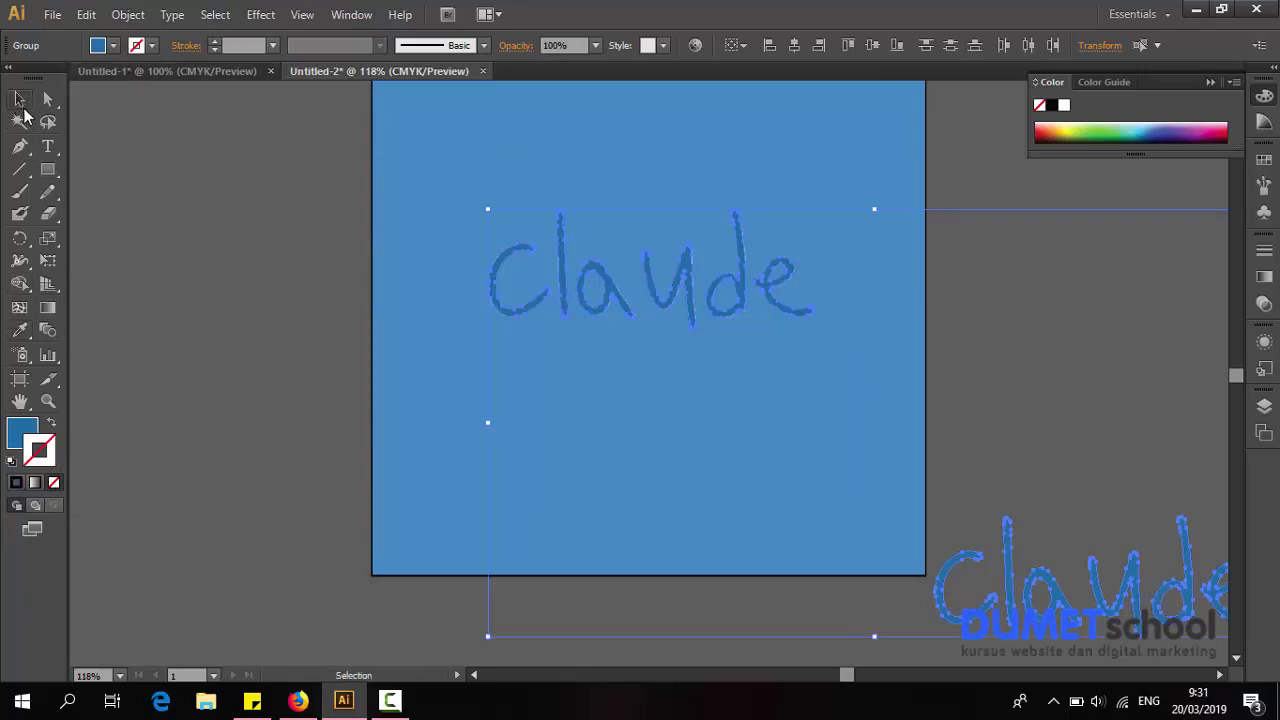
# Set Blend Options to 500 specified steps and blend the two claude copies
pyautogui.click(131, 16)
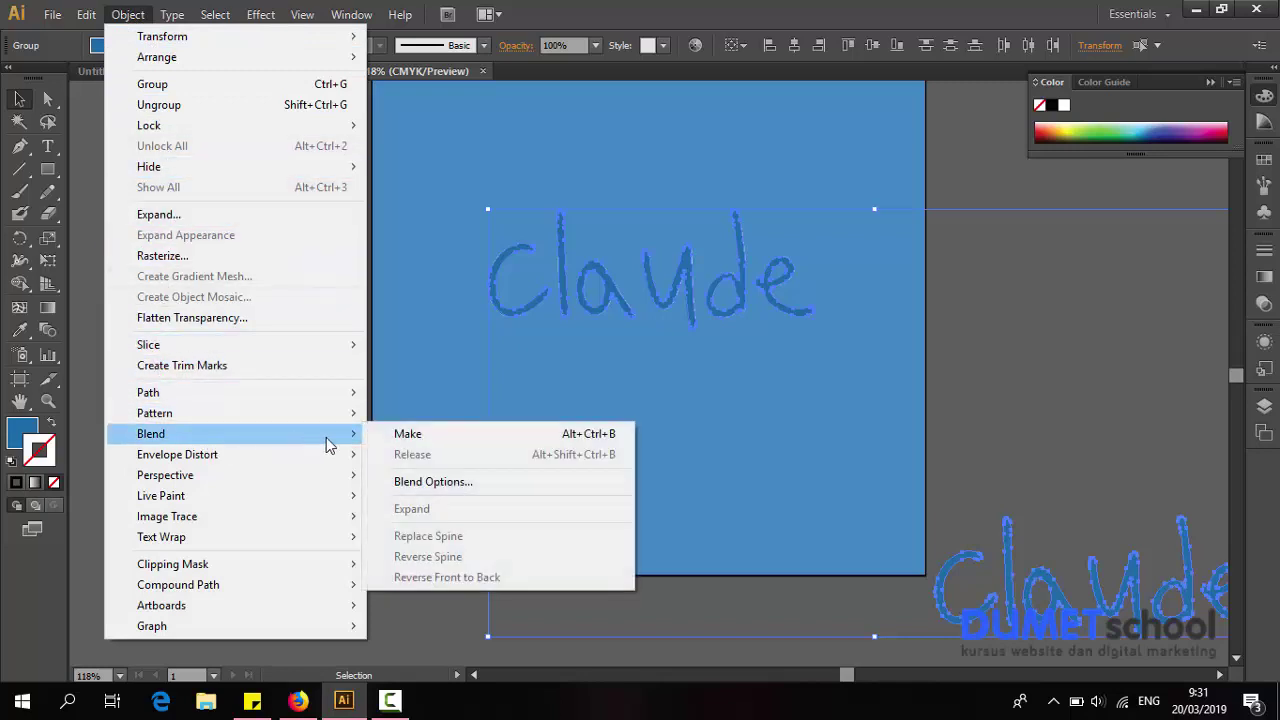
pyautogui.moveTo(151, 433)
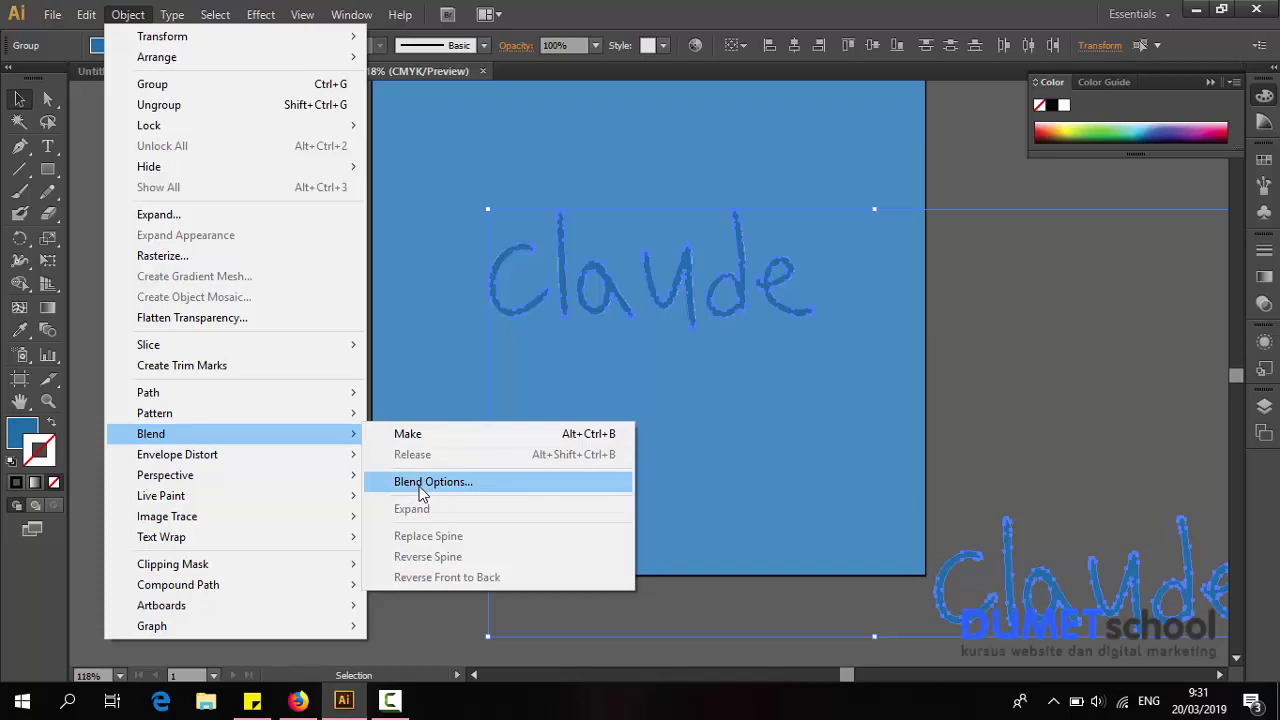
pyautogui.click(419, 486)
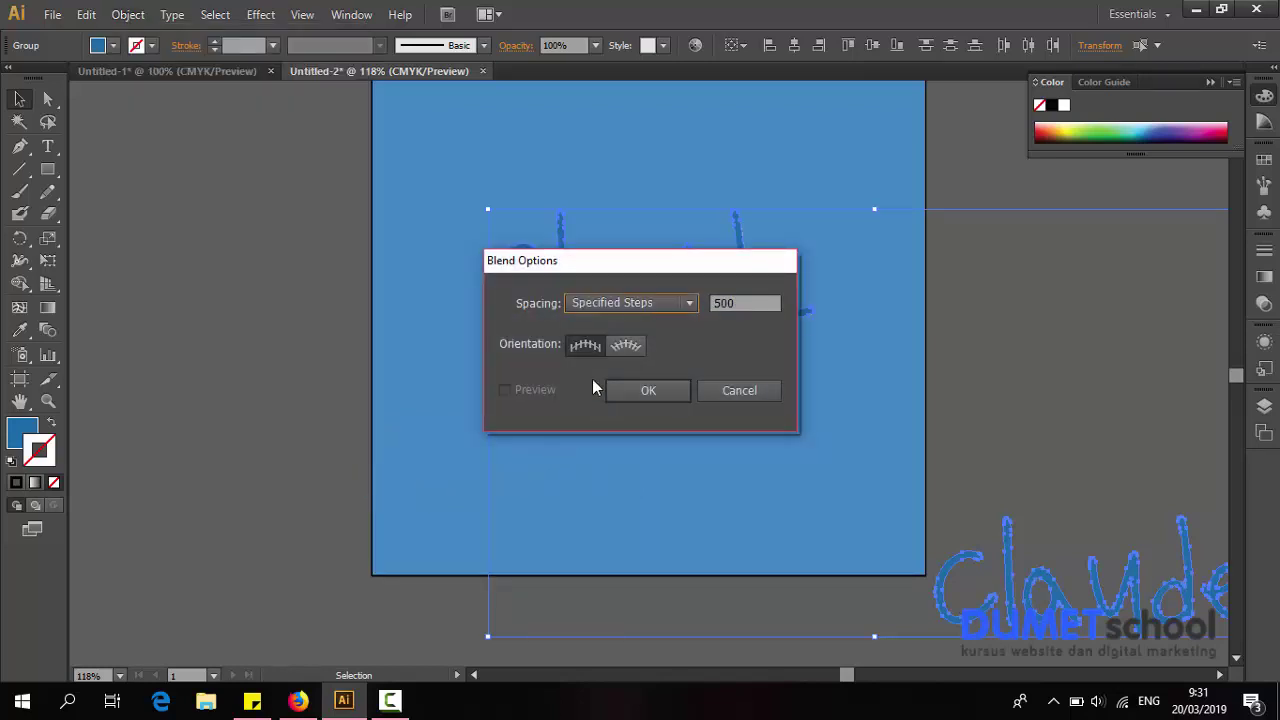
pyautogui.click(630, 302)
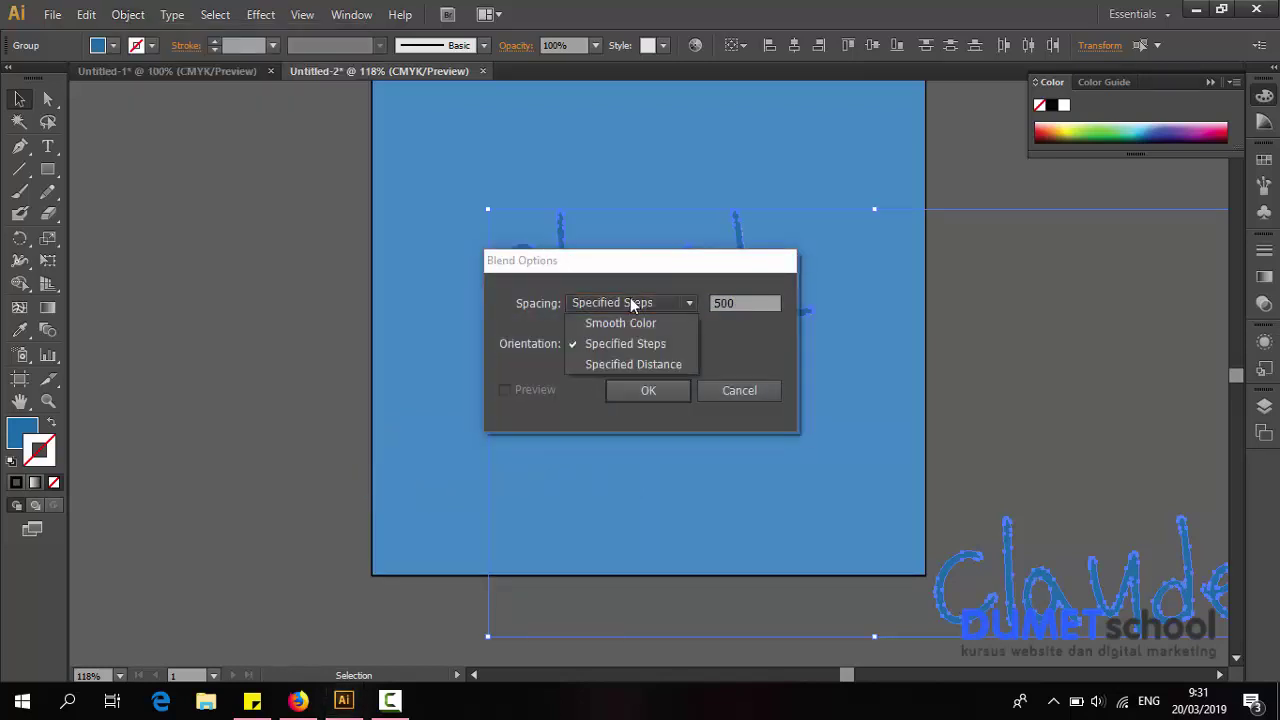
pyautogui.click(630, 302)
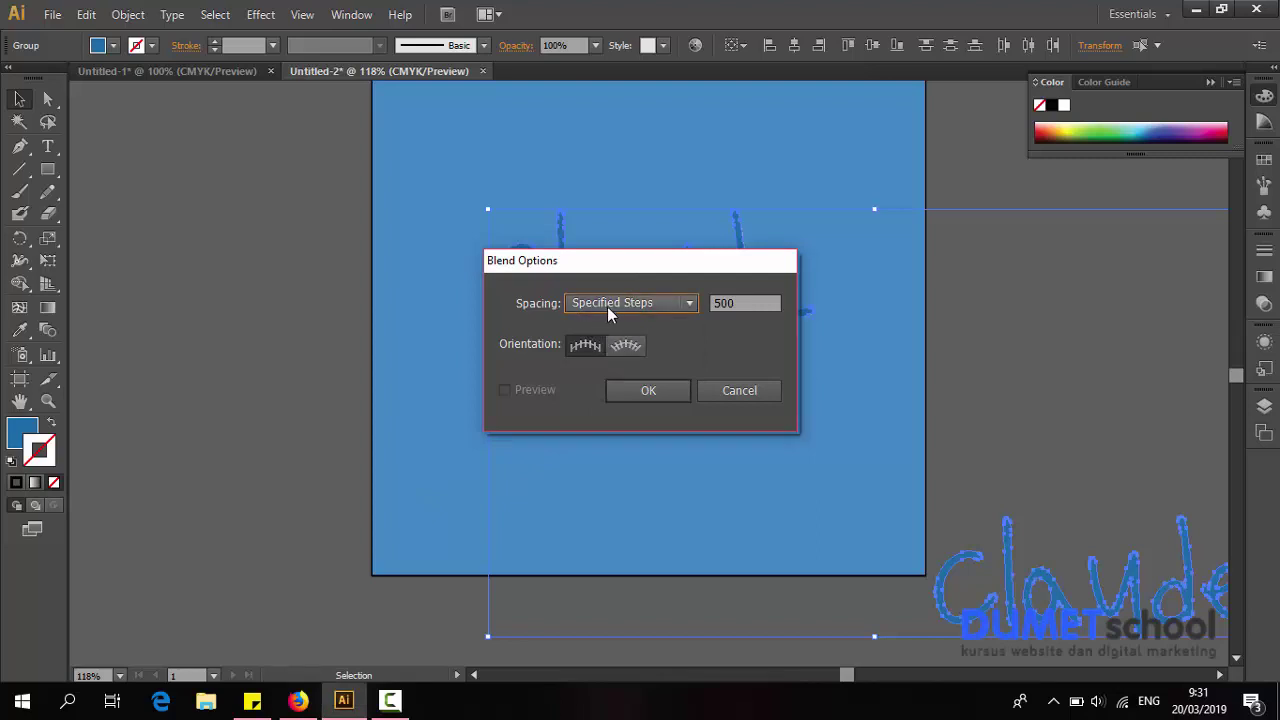
pyautogui.click(648, 390)
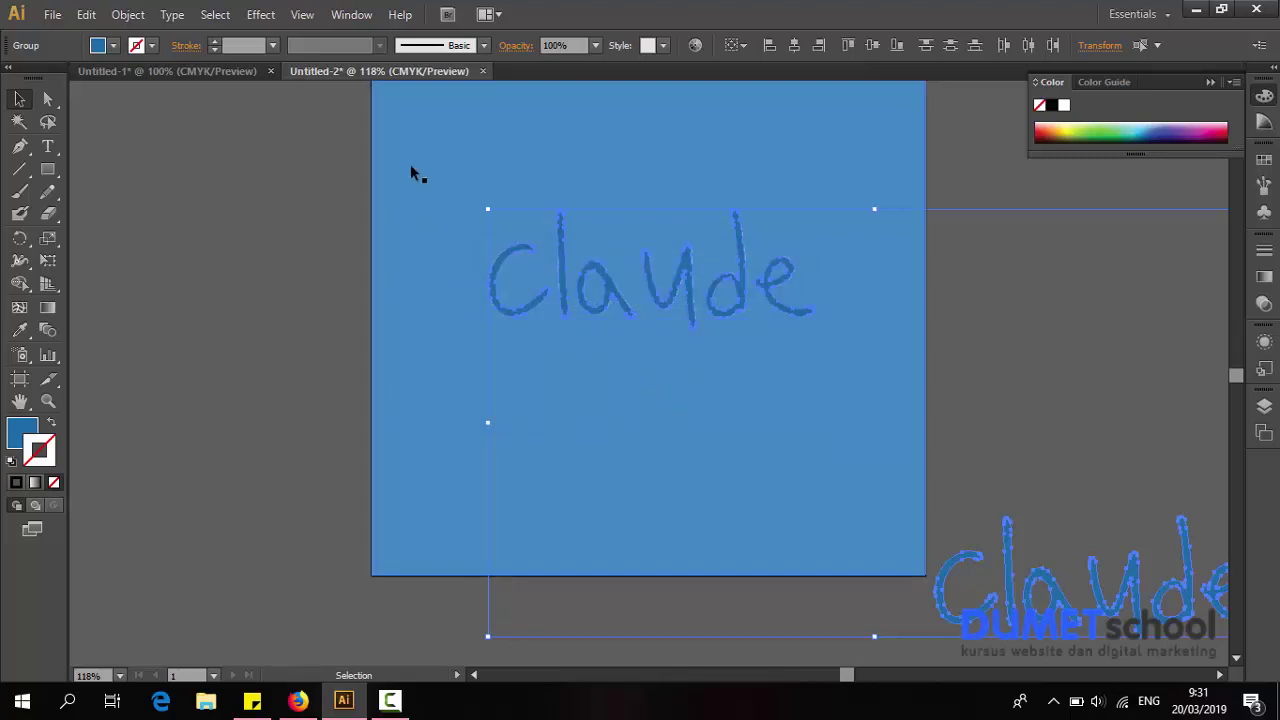
pyautogui.click(128, 16)
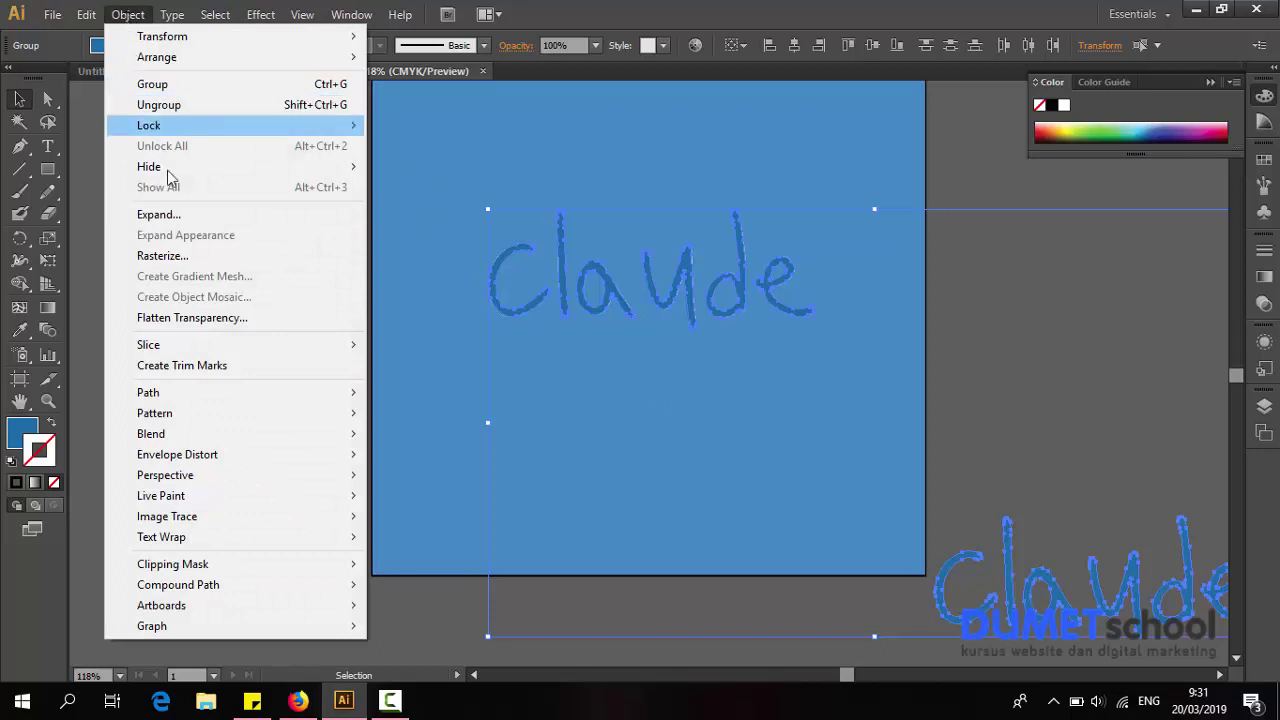
pyautogui.moveTo(151, 433)
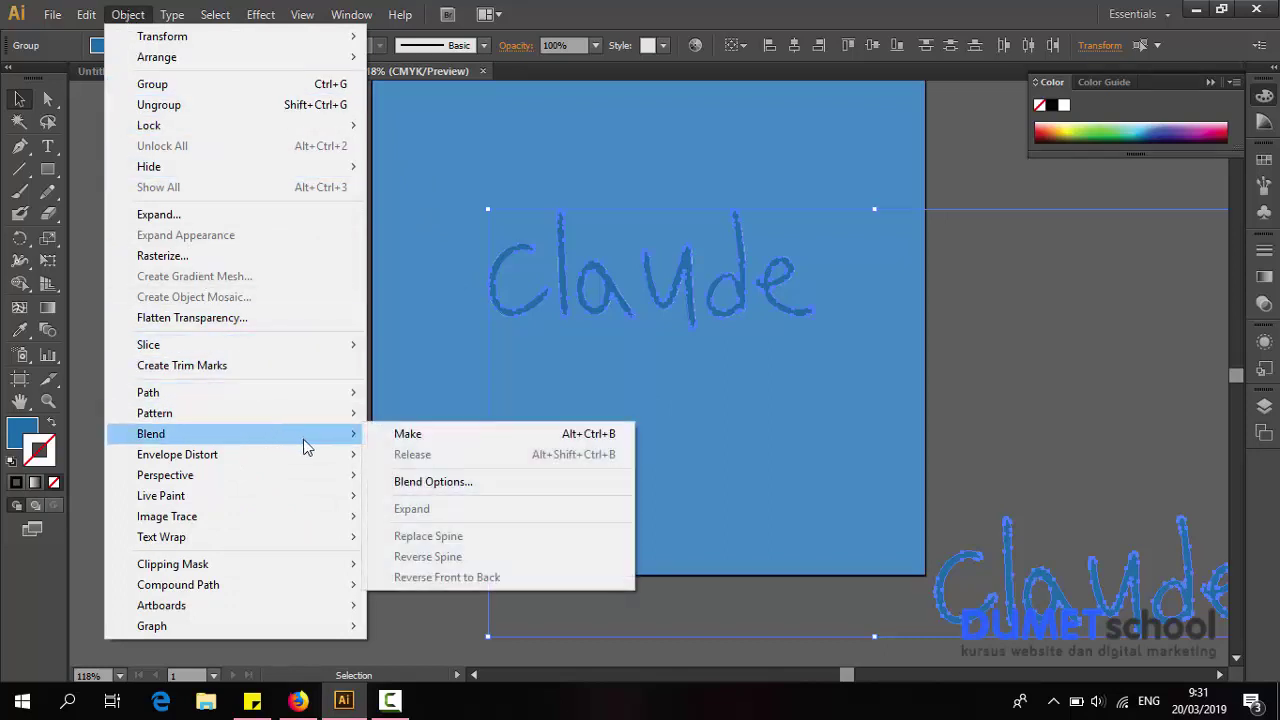
pyautogui.click(409, 434)
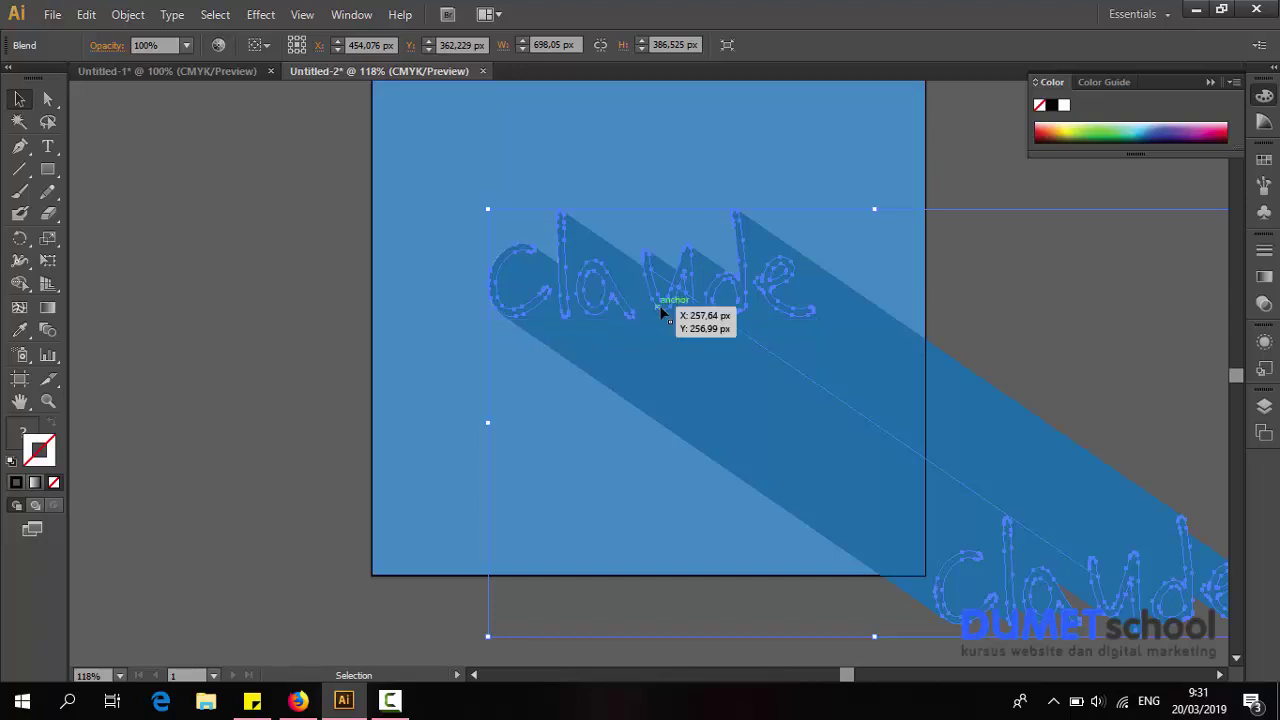
# At 100% view, draw a rectangle matching the artboard and select it with the shadow blend
pyautogui.click(234, 350)
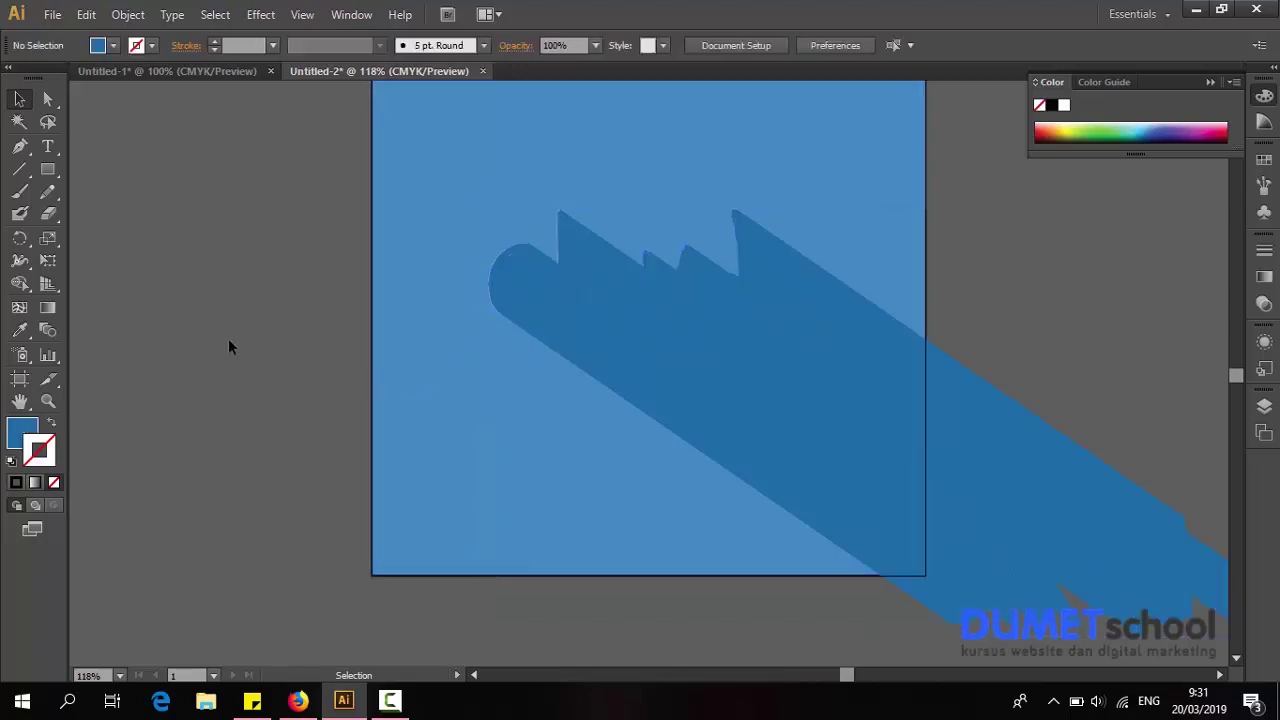
pyautogui.moveTo(309, 220); pyautogui.dragTo(280, 266)
pyautogui.click(47, 169)
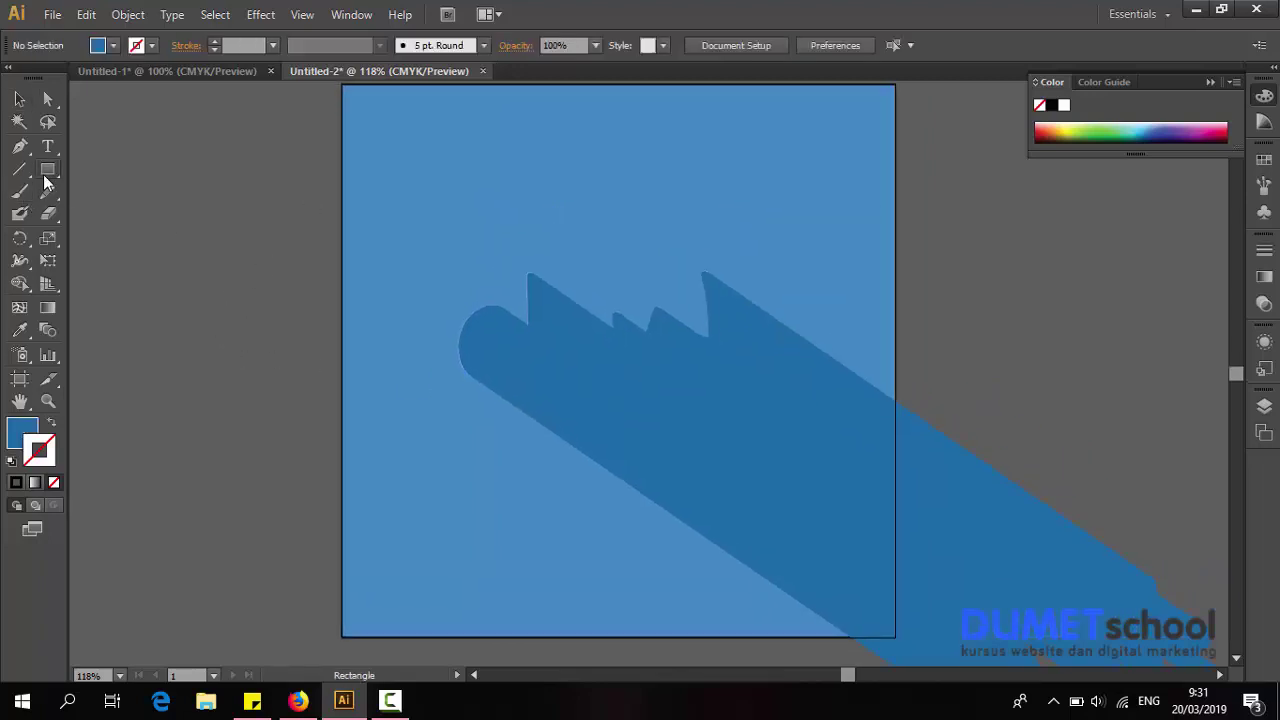
pyautogui.hotkey('ctrl', '1')
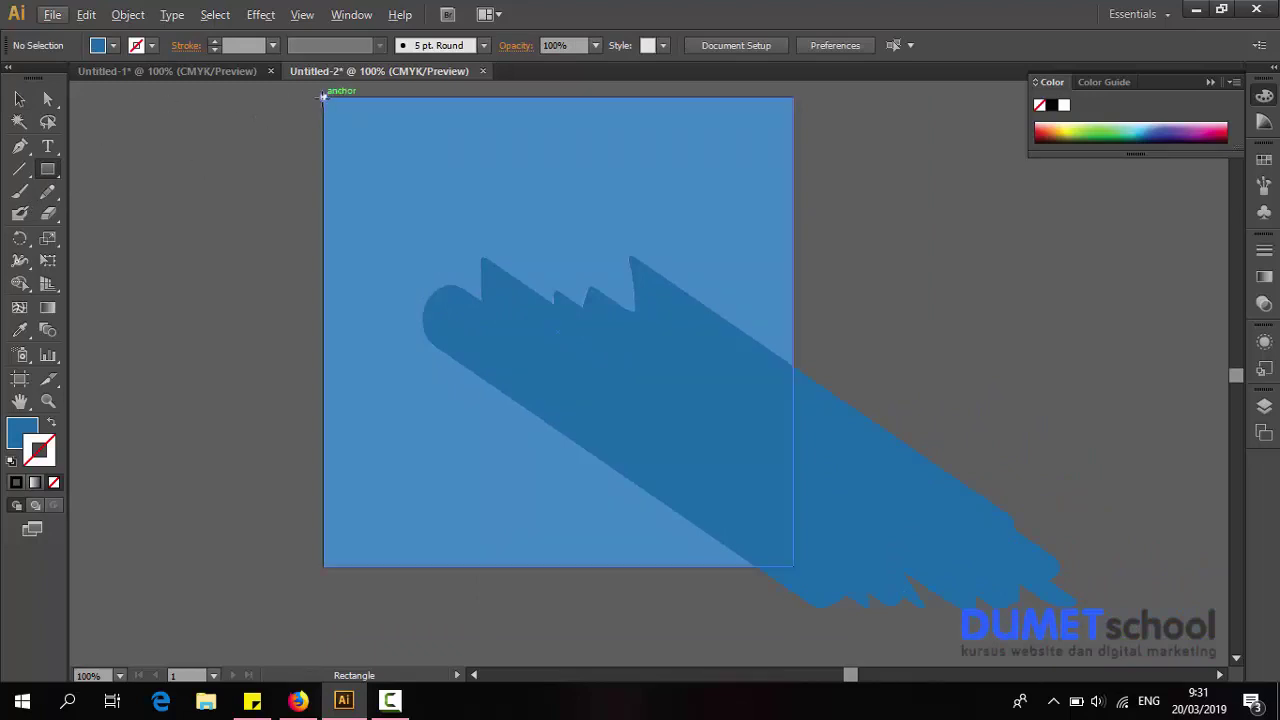
pyautogui.moveTo(323, 97); pyautogui.dragTo(760, 519)
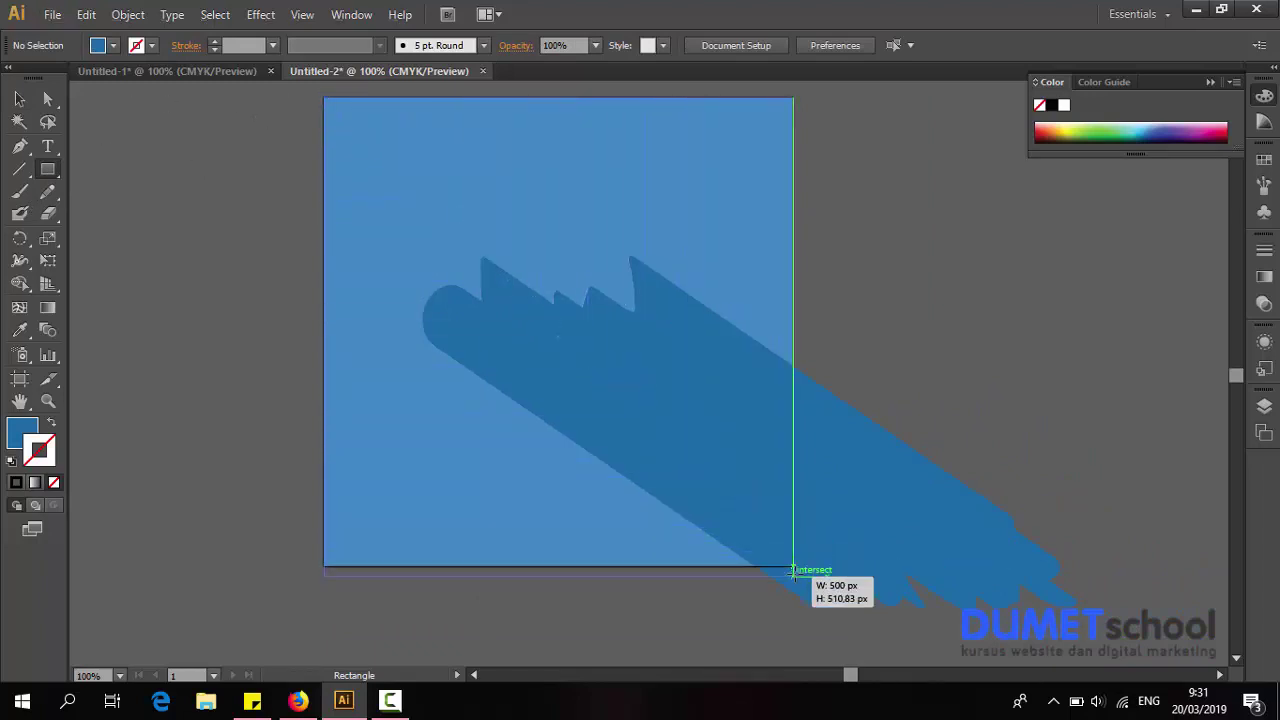
pyautogui.moveTo(760, 519); pyautogui.dragTo(793, 566)
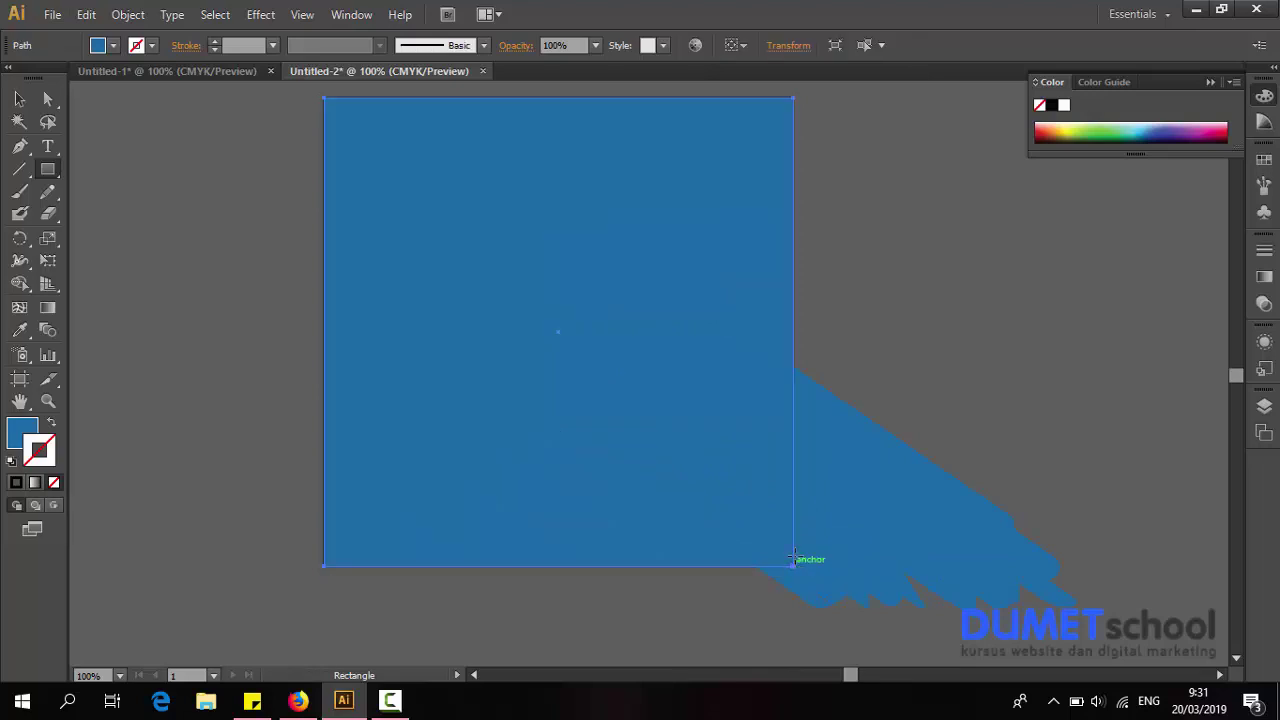
pyautogui.click(19, 99)
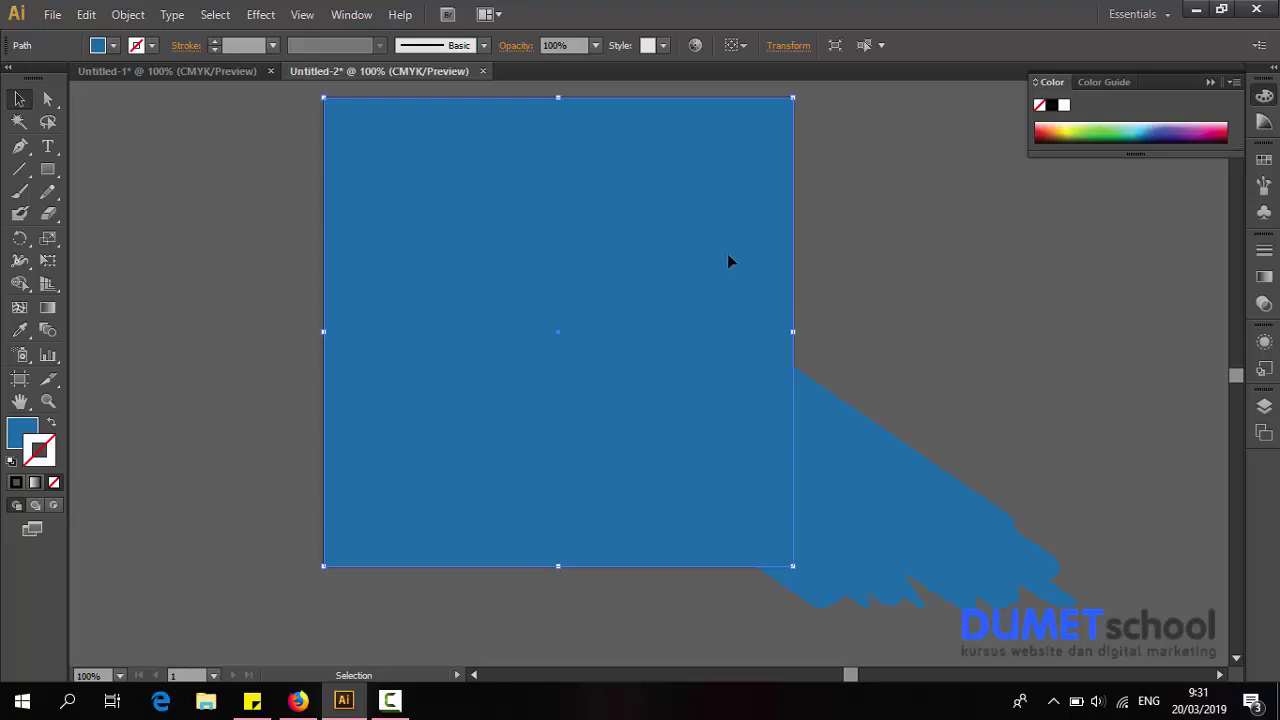
pyautogui.keyDown('shift'); pyautogui.click(898, 506); pyautogui.keyUp('shift')
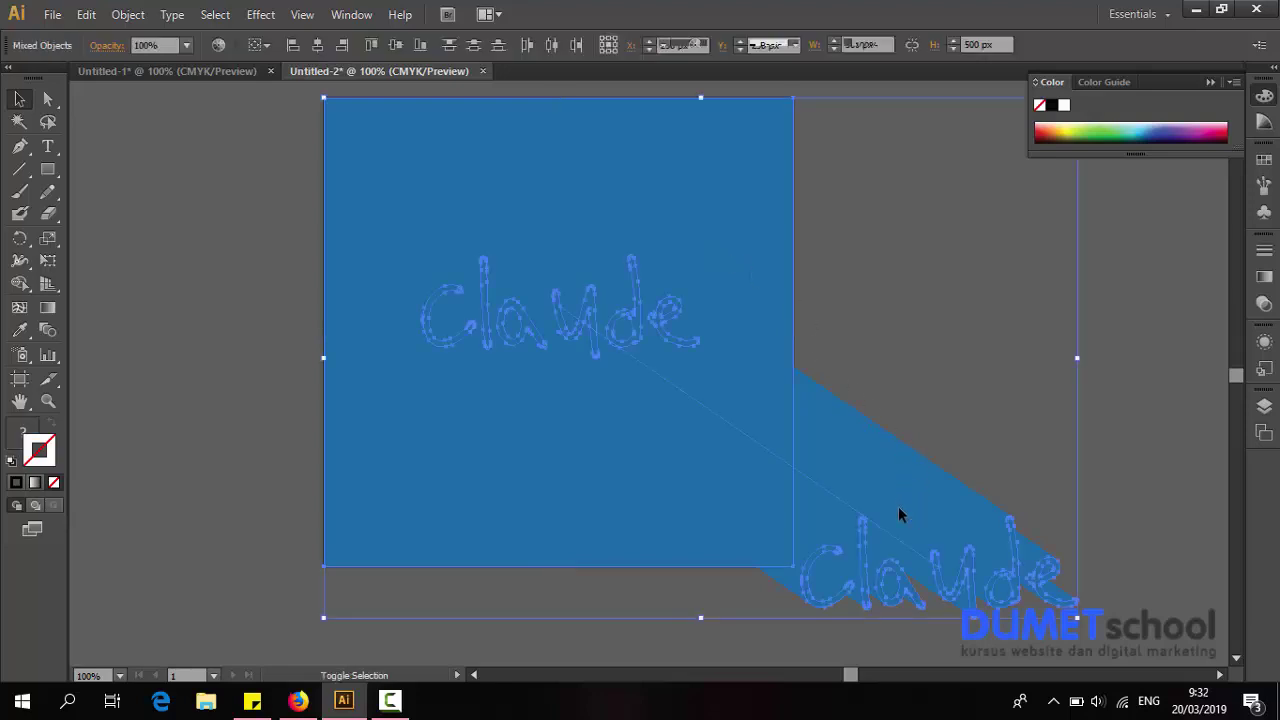
# Clip the shadow blend to the square, send it behind the white lettering, and deselect
pyautogui.rightClick(686, 378)
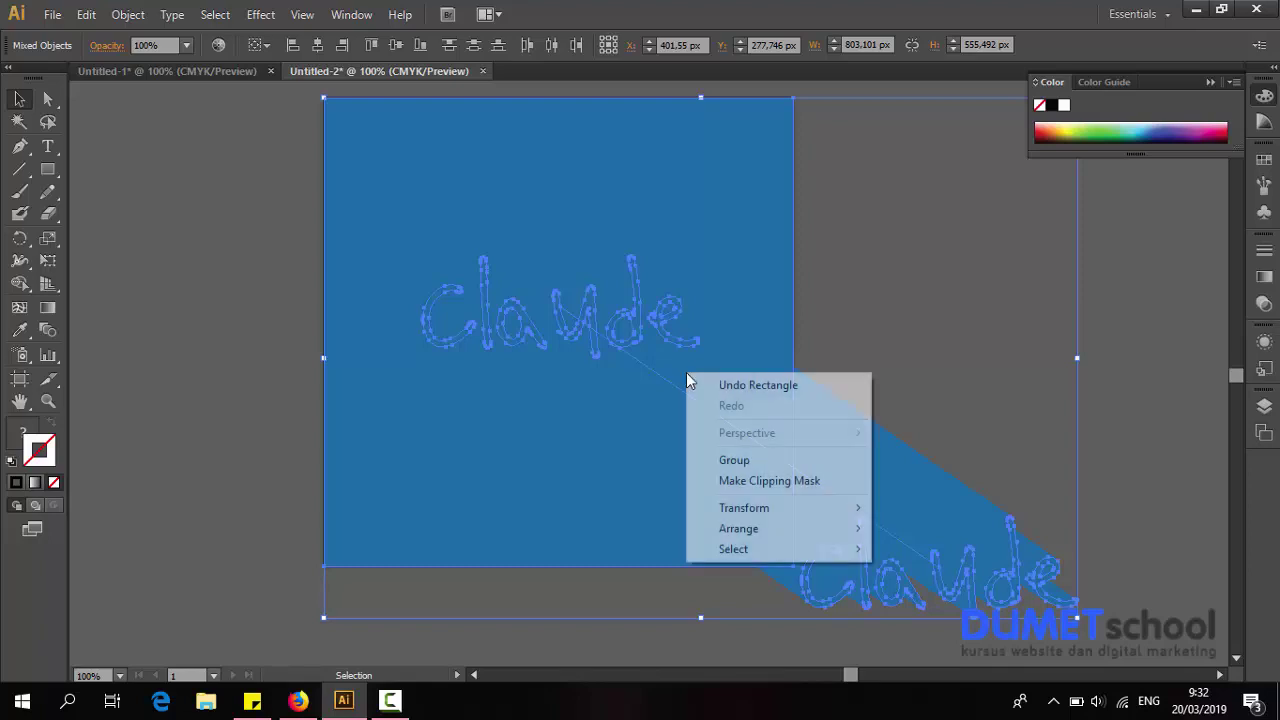
pyautogui.click(731, 481)
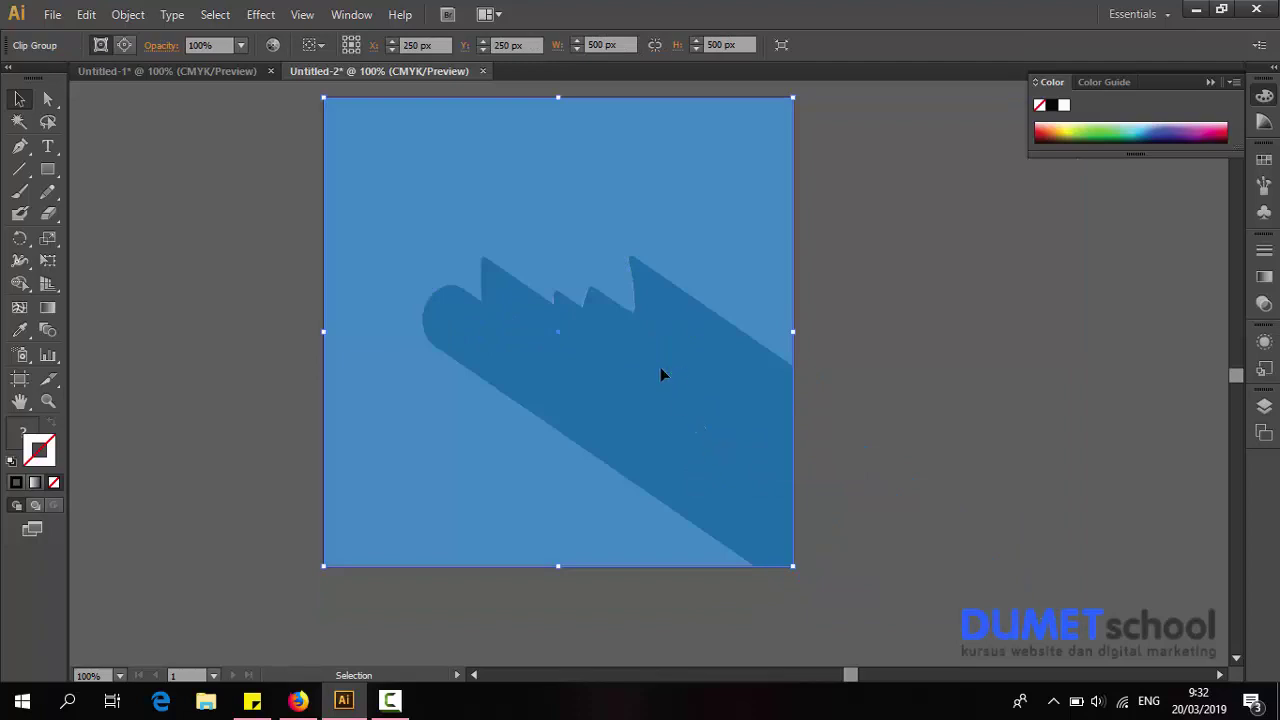
pyautogui.rightClick(493, 254)
pyautogui.moveTo(545, 404)
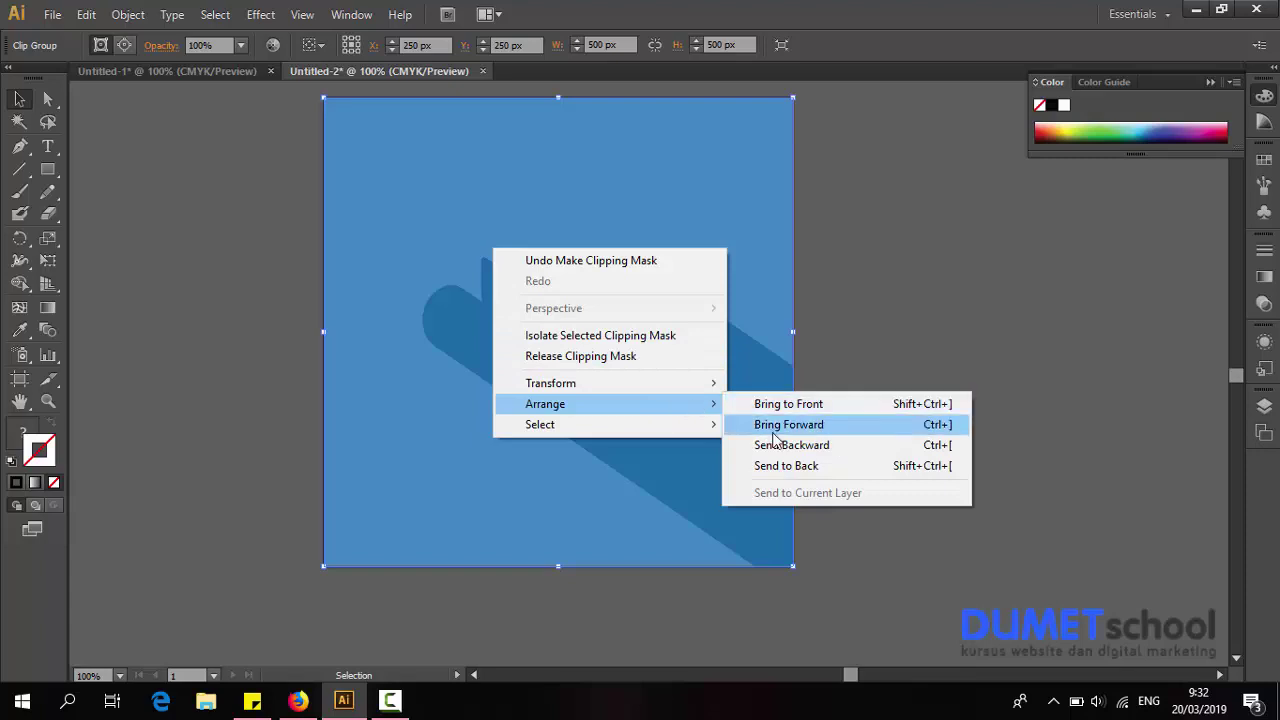
pyautogui.click(784, 445)
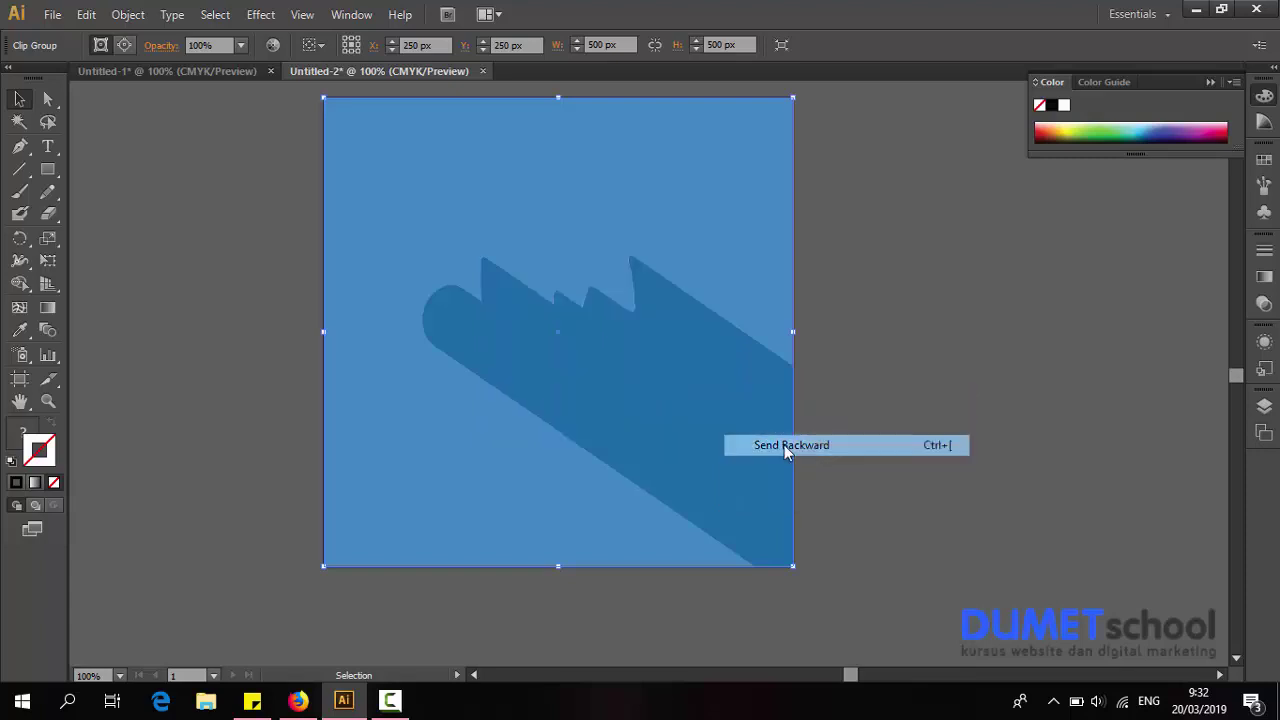
pyautogui.click(913, 398)
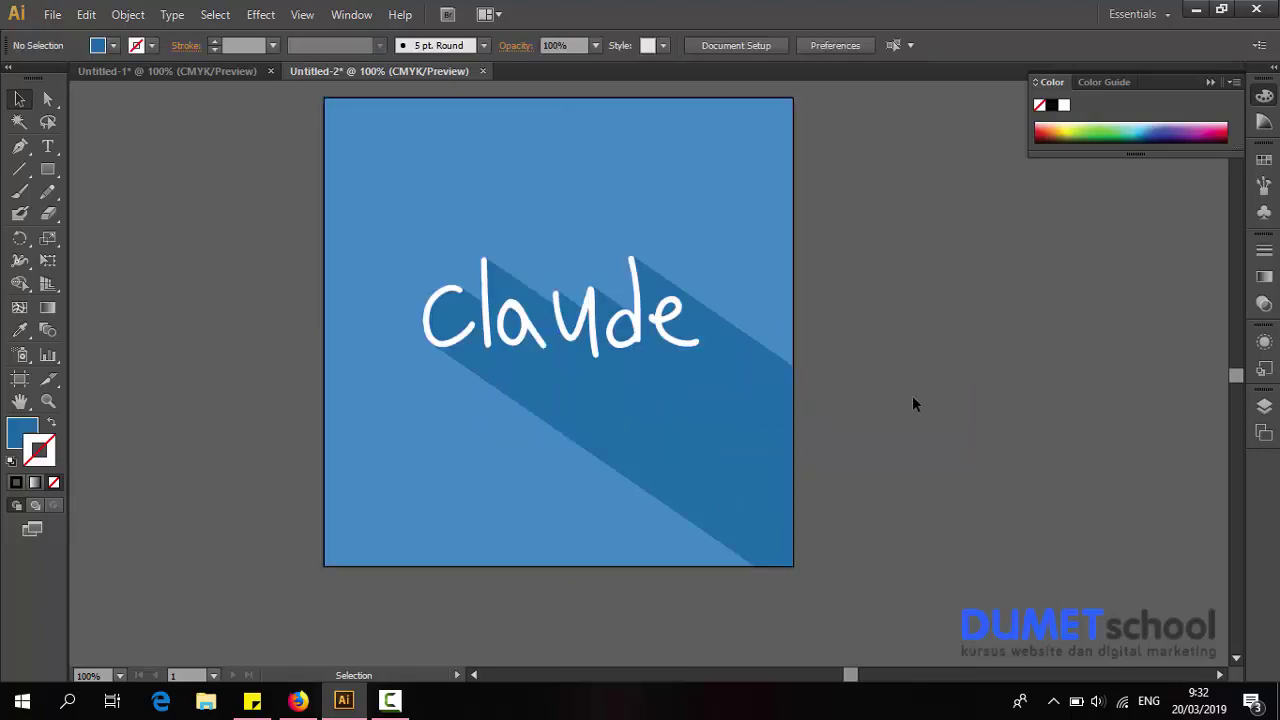